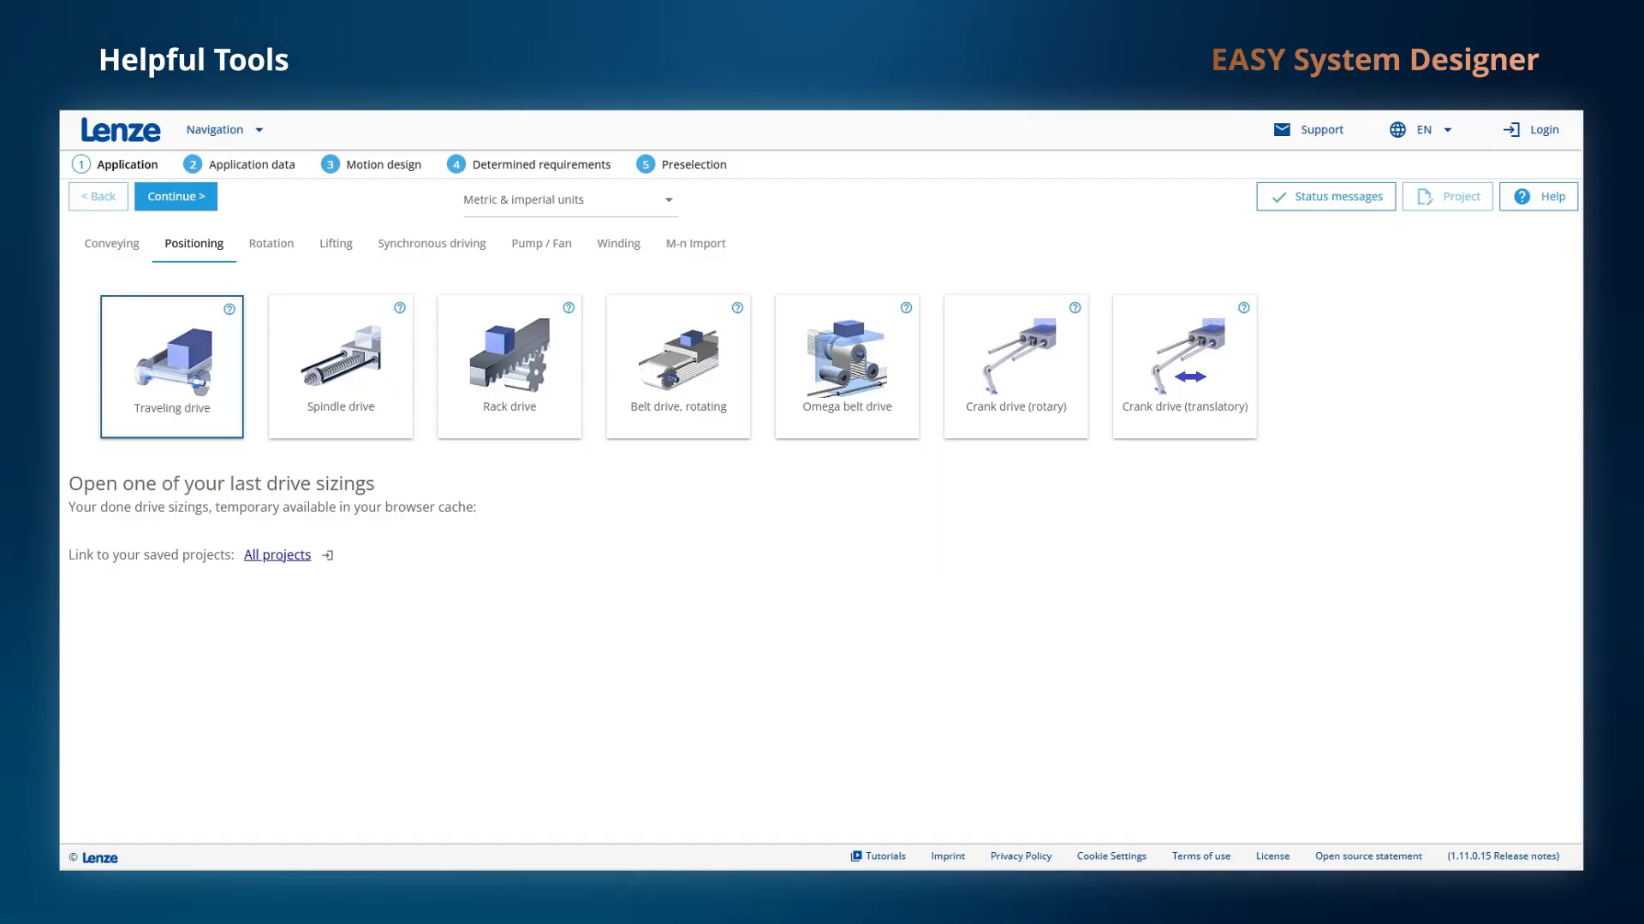
Continue to the traveling drive's application data and open the mass calculator for the mass of vehicle
{"action": "left_click", "coordinate": [213, 200]}
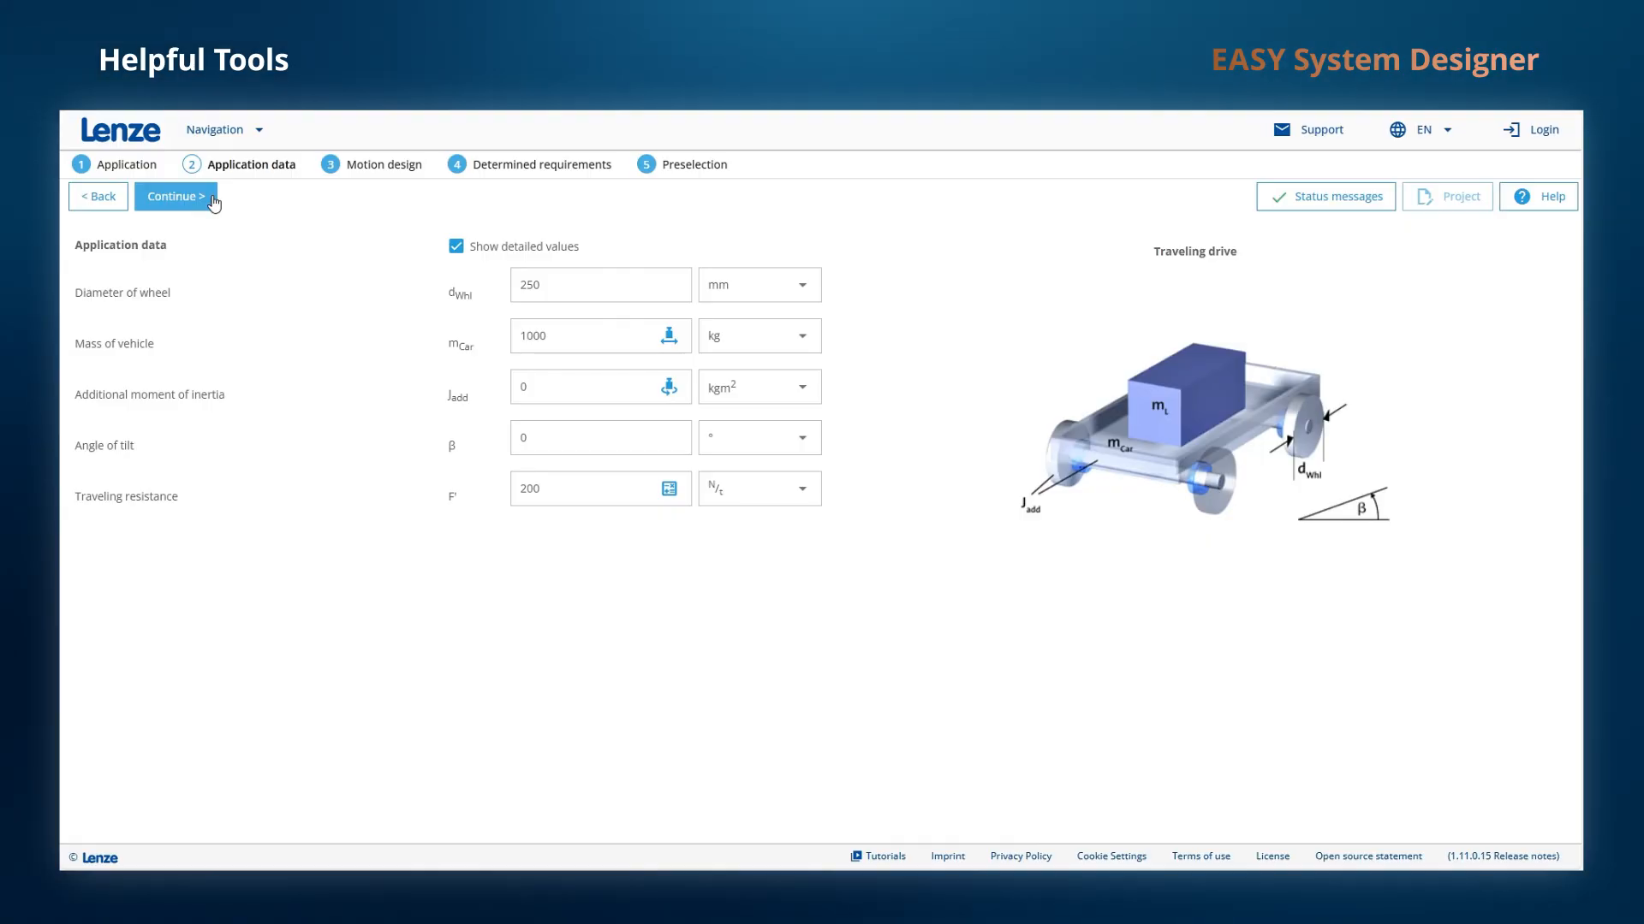
{"action": "mouse_move", "coordinate": [118, 342]}
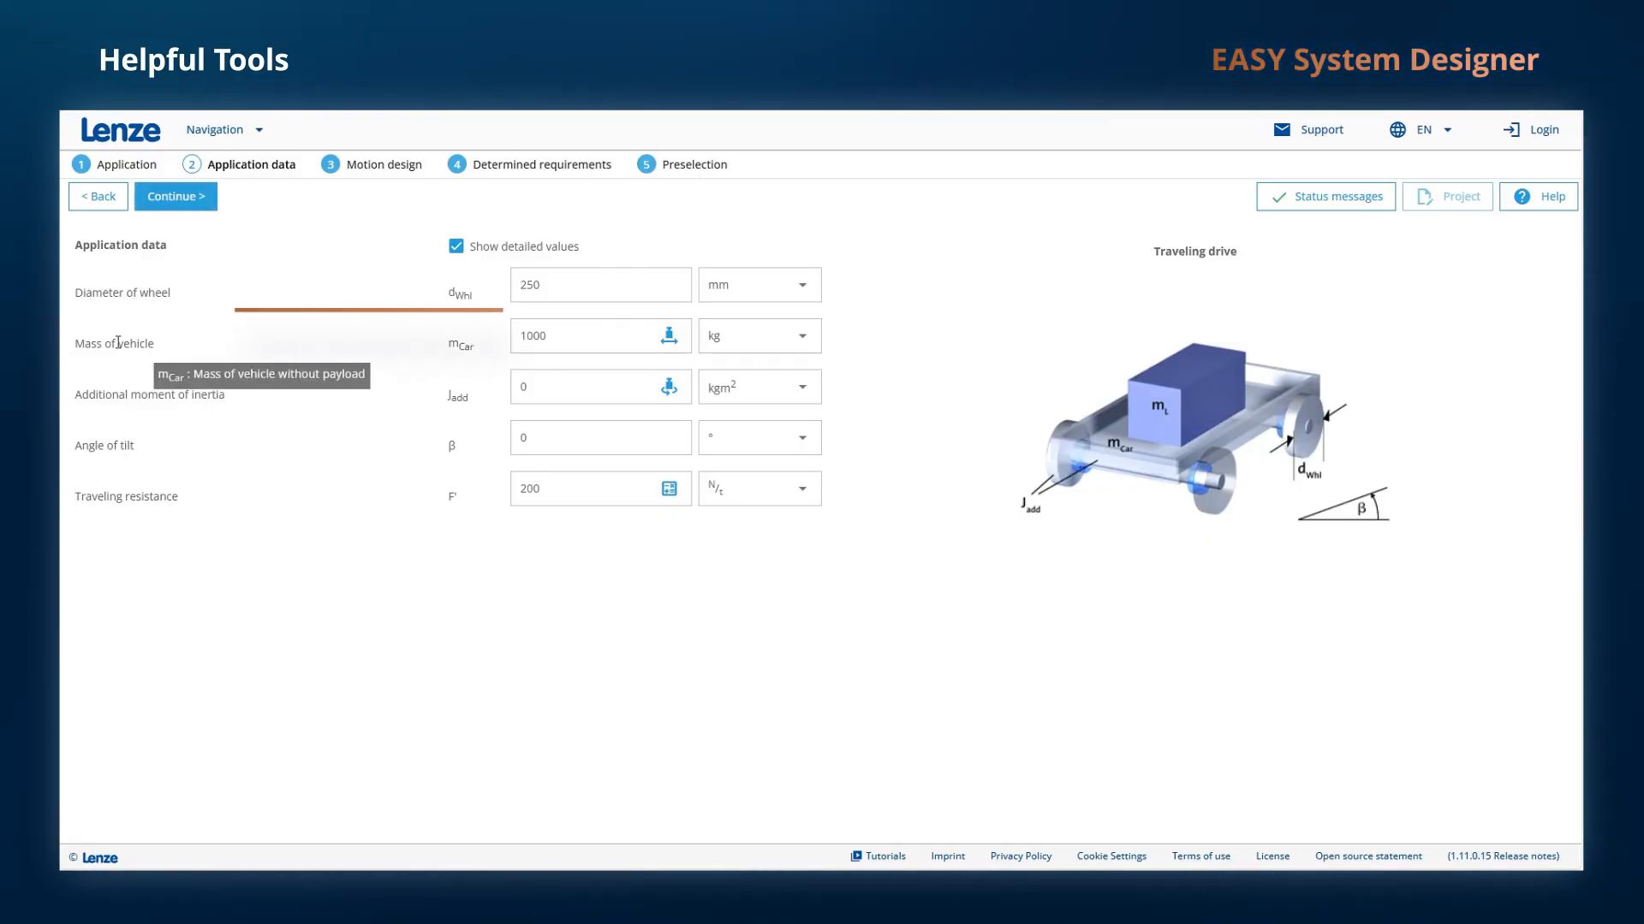
{"action": "mouse_move", "coordinate": [180, 396]}
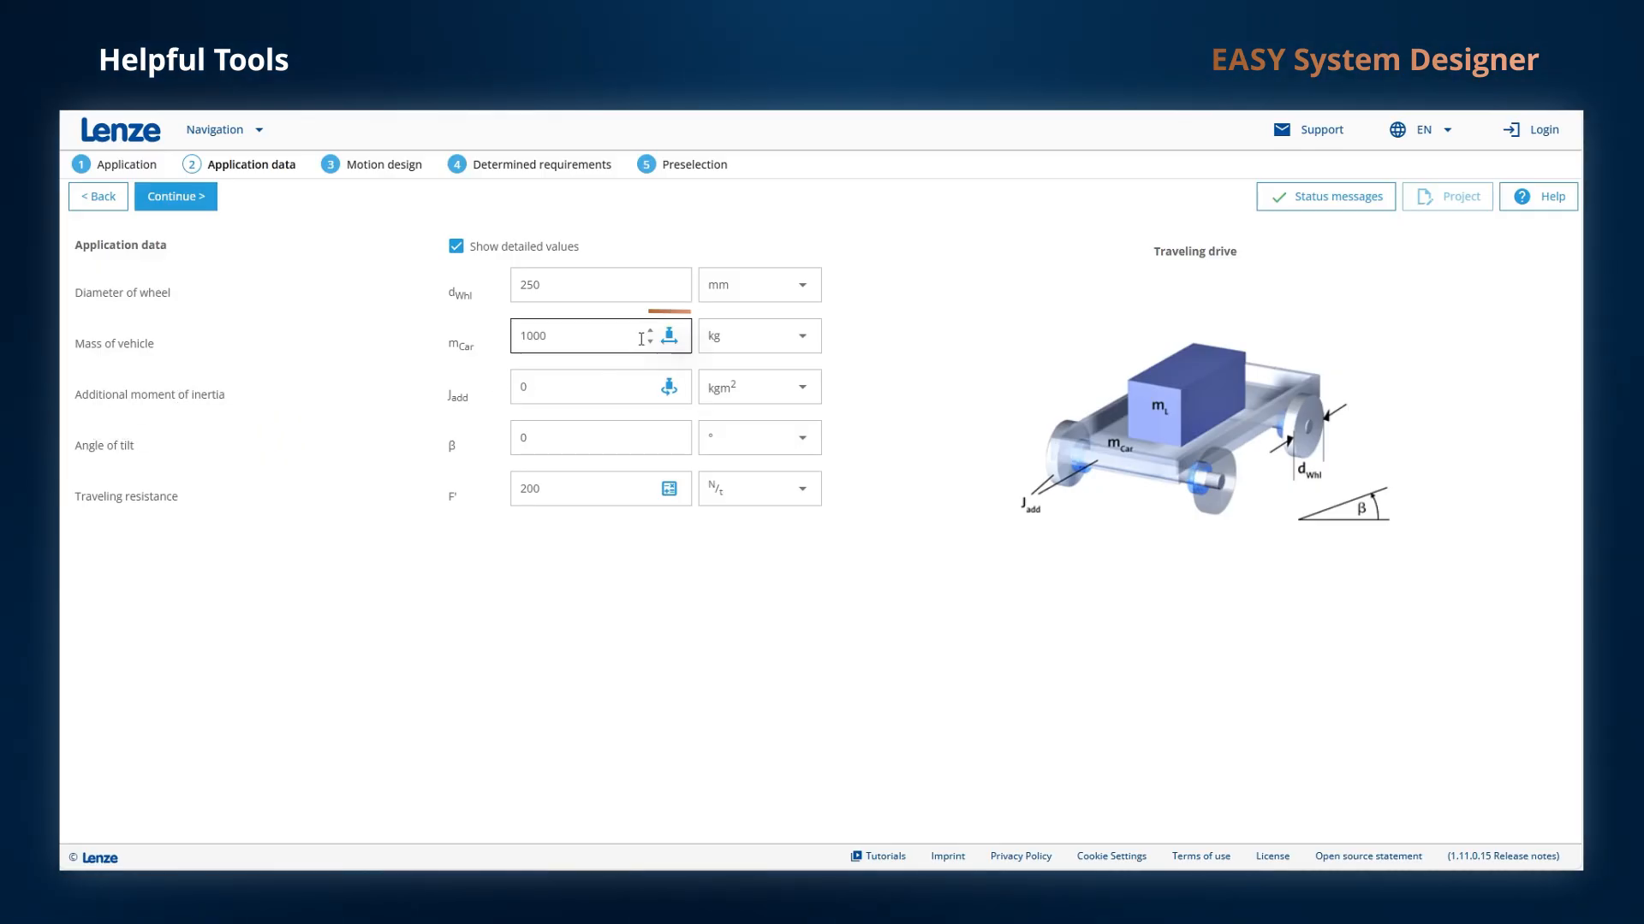
{"action": "mouse_move", "coordinate": [674, 340]}
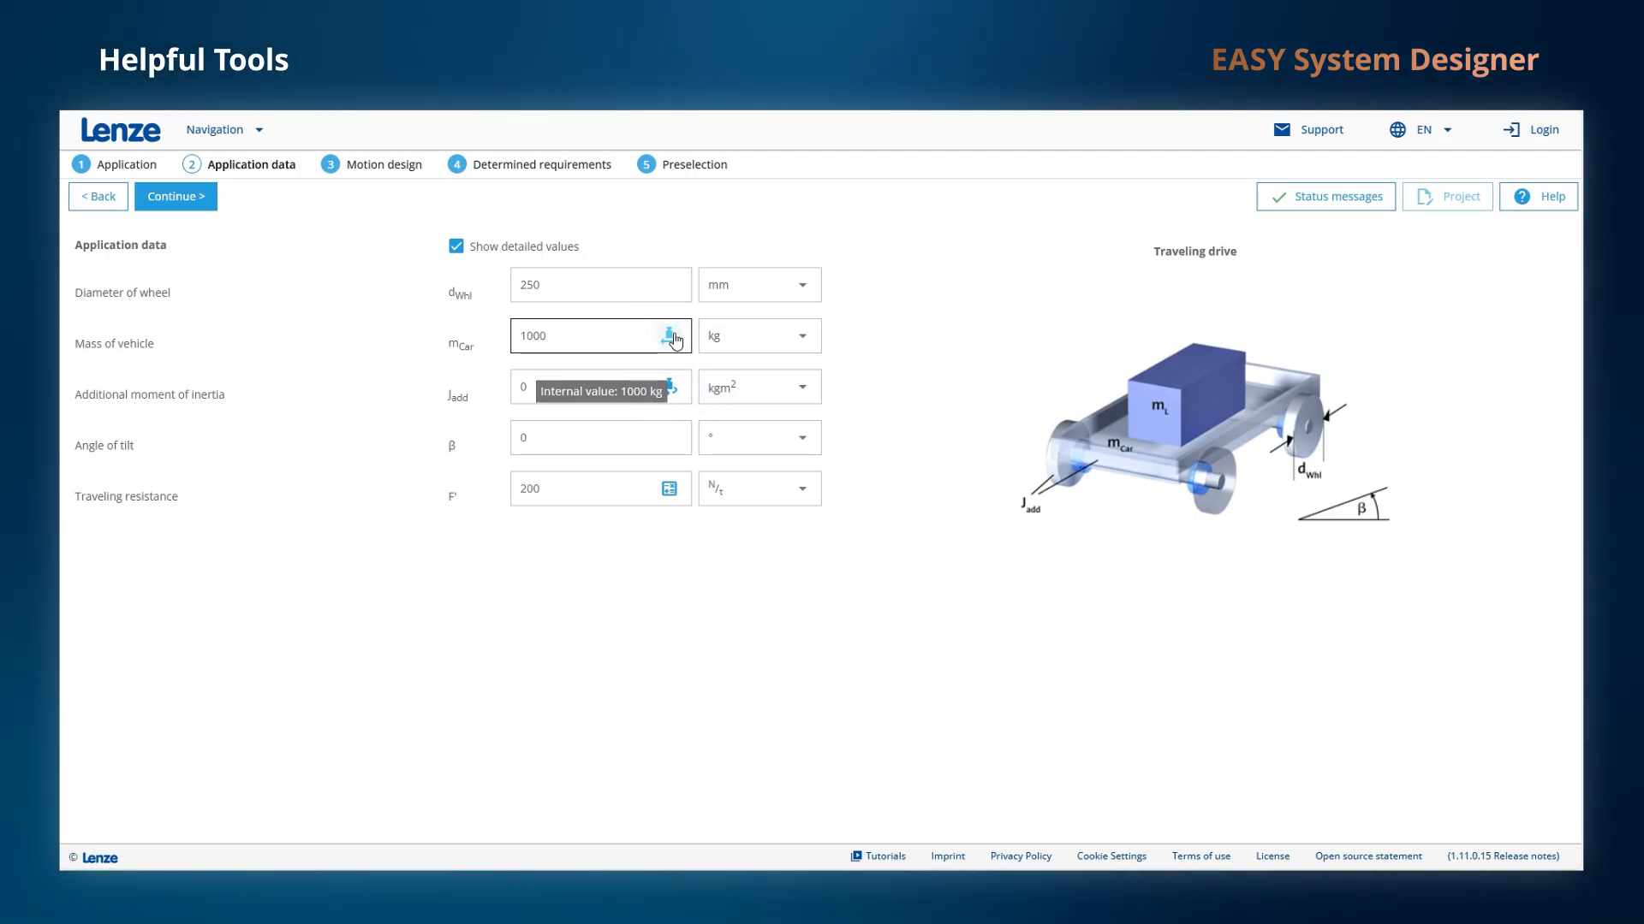
{"action": "left_click", "coordinate": [675, 340]}
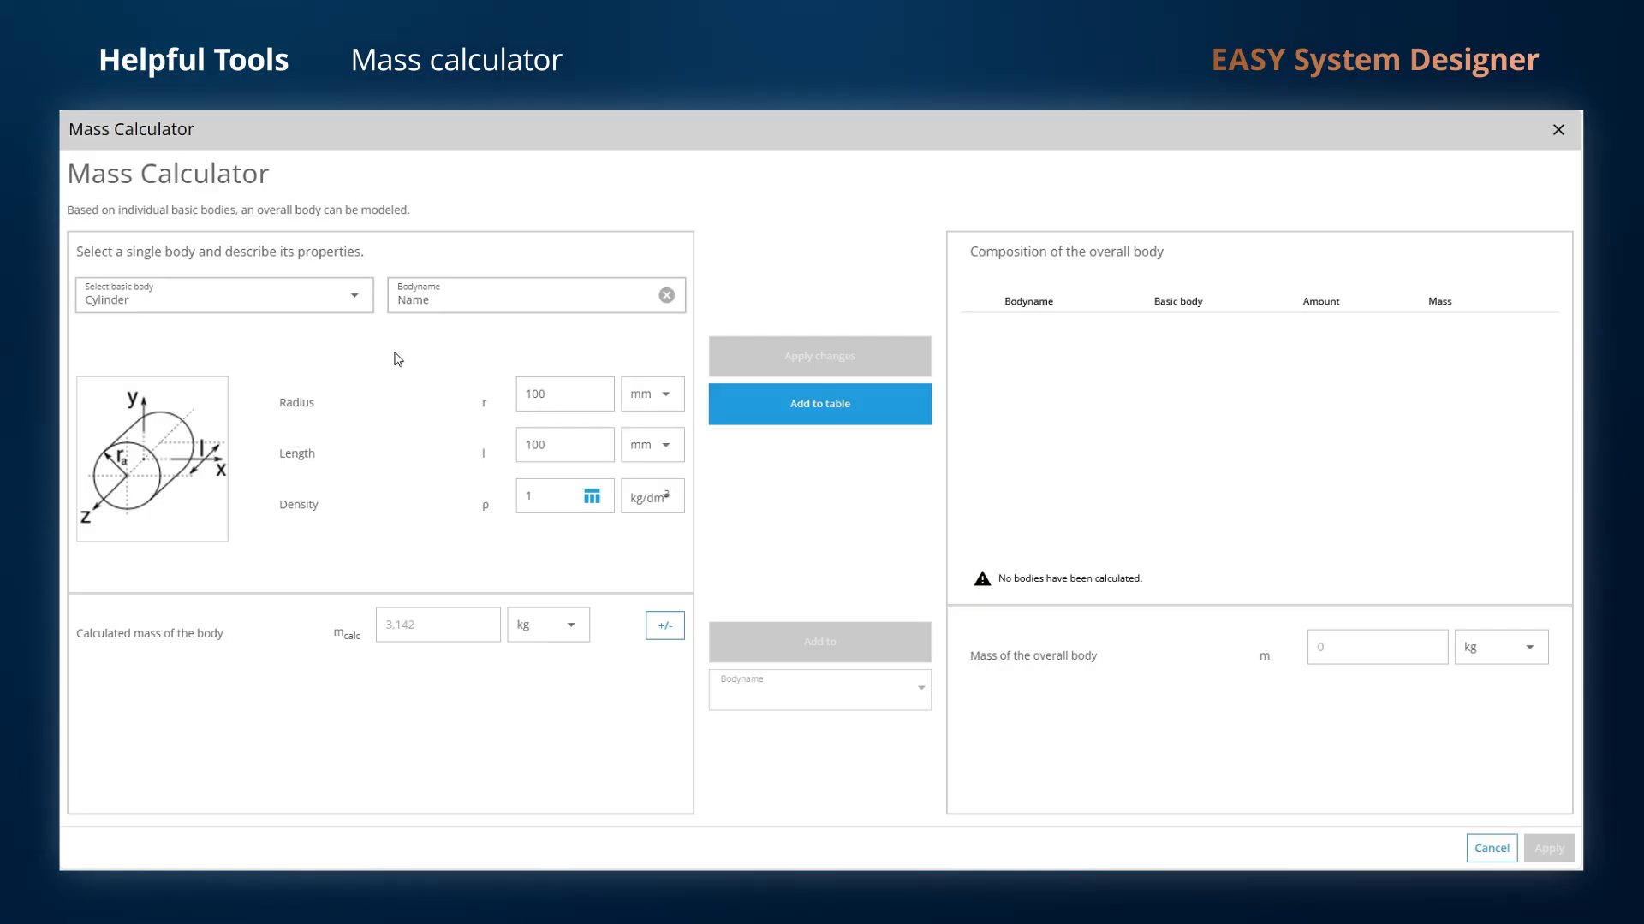
Name the body "Car base" and choose Cuboid as its basic body
{"action": "left_click", "coordinate": [357, 306]}
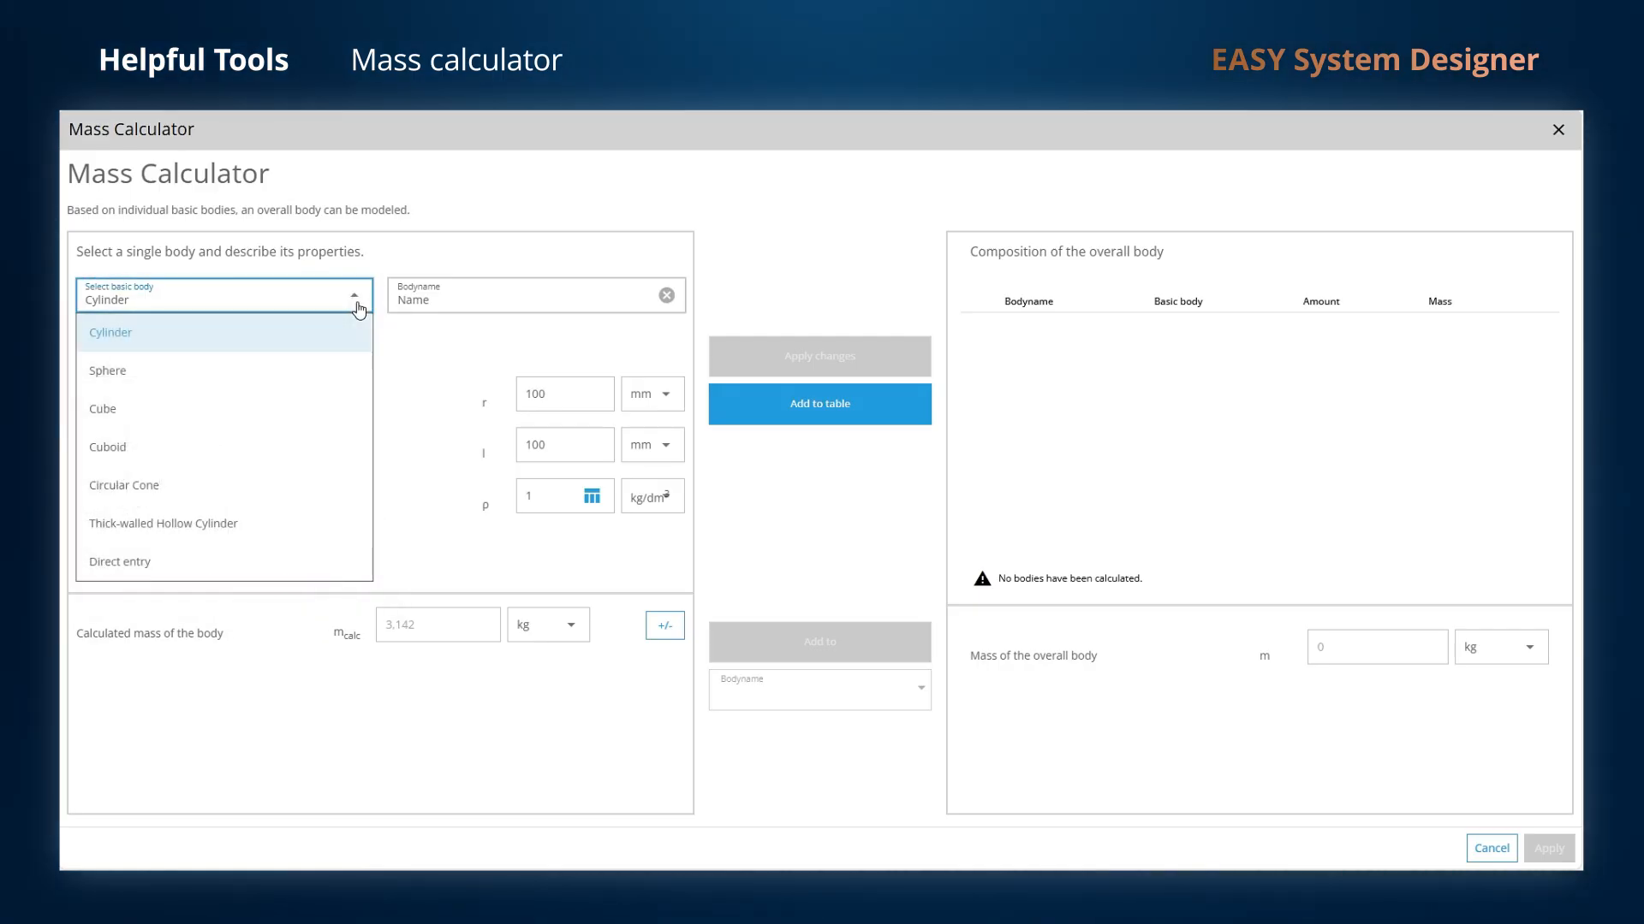
{"action": "left_click", "coordinate": [414, 331]}
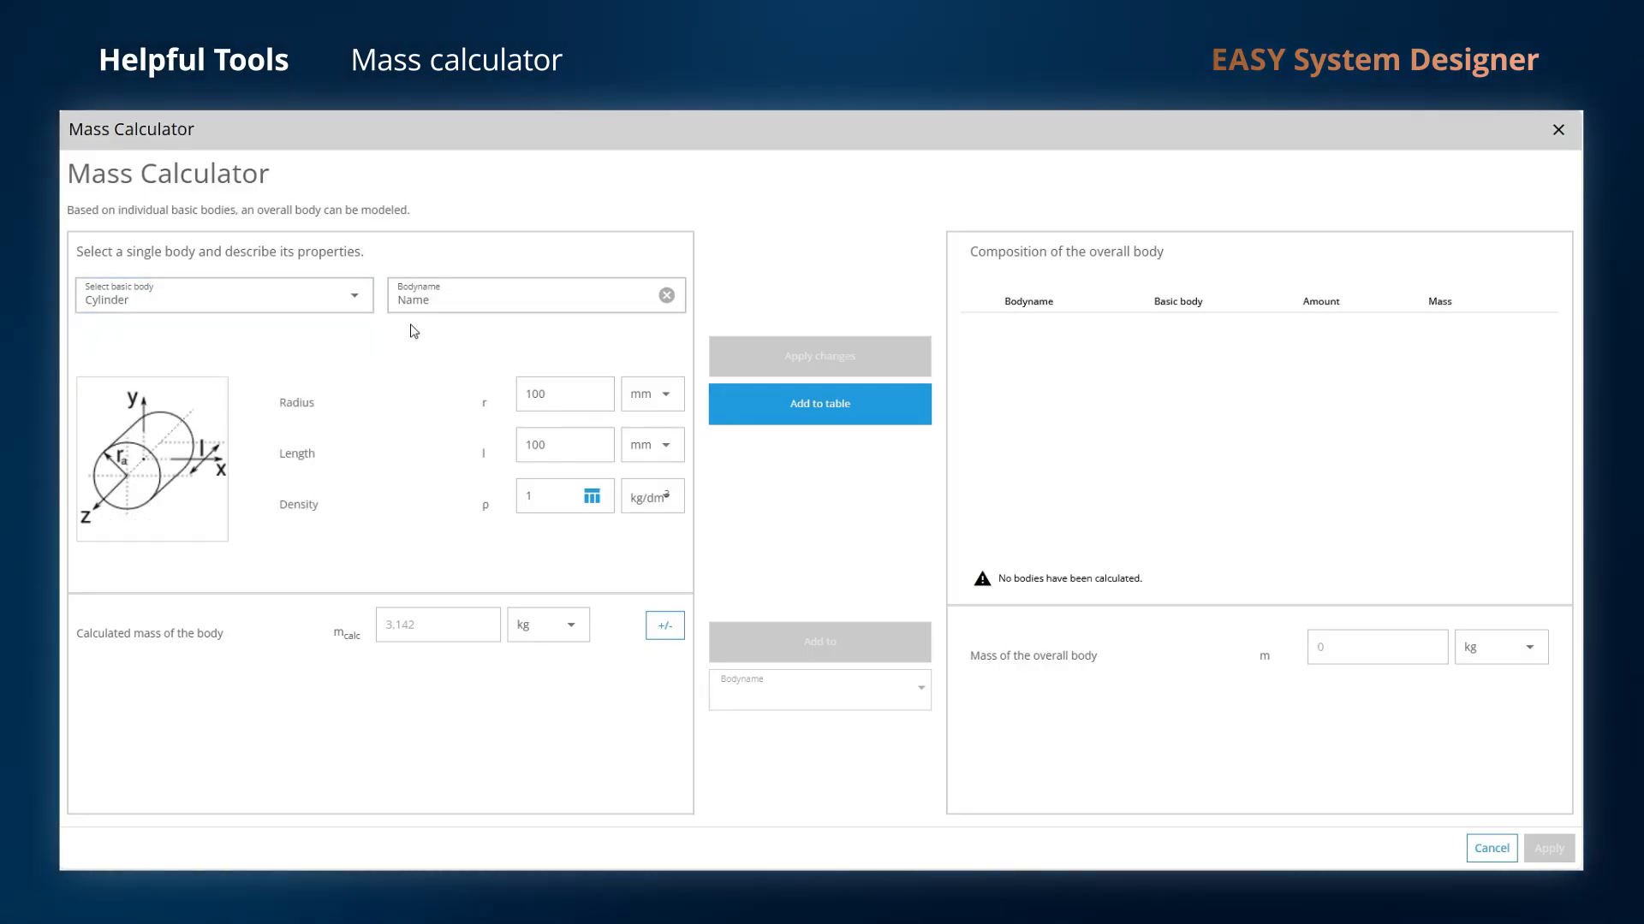
{"action": "left_click", "coordinate": [450, 307]}
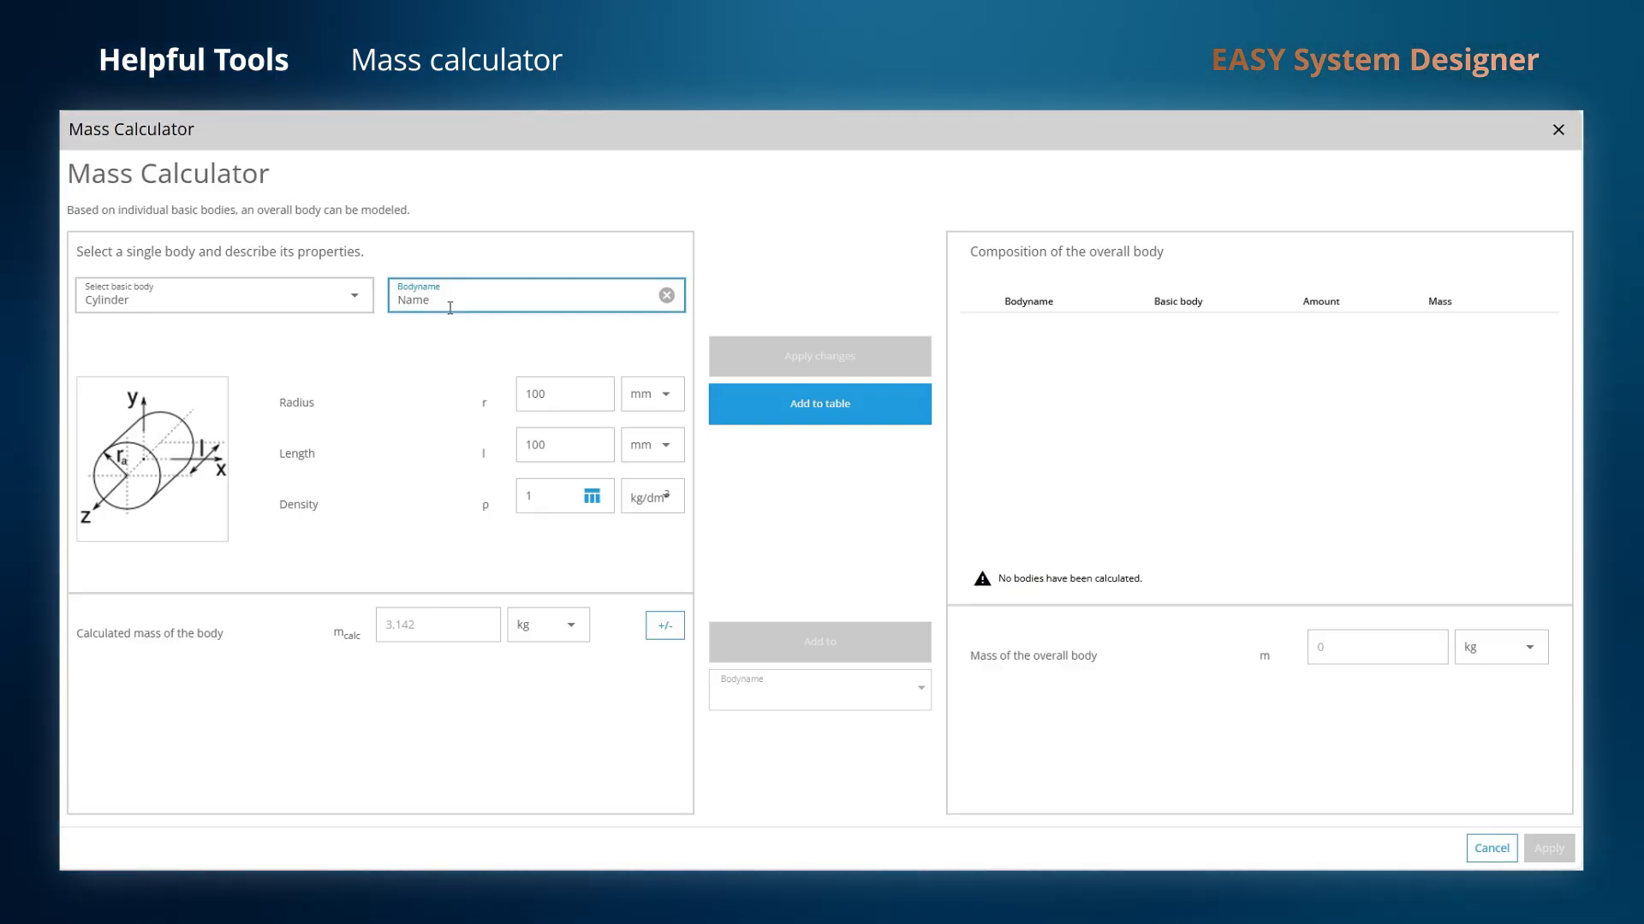
{"action": "key", "text": "BackSpace"}
{"action": "key", "text": "BackSpace"}
{"action": "key", "text": "BackSpace"}
{"action": "key", "text": "BackSpace"}
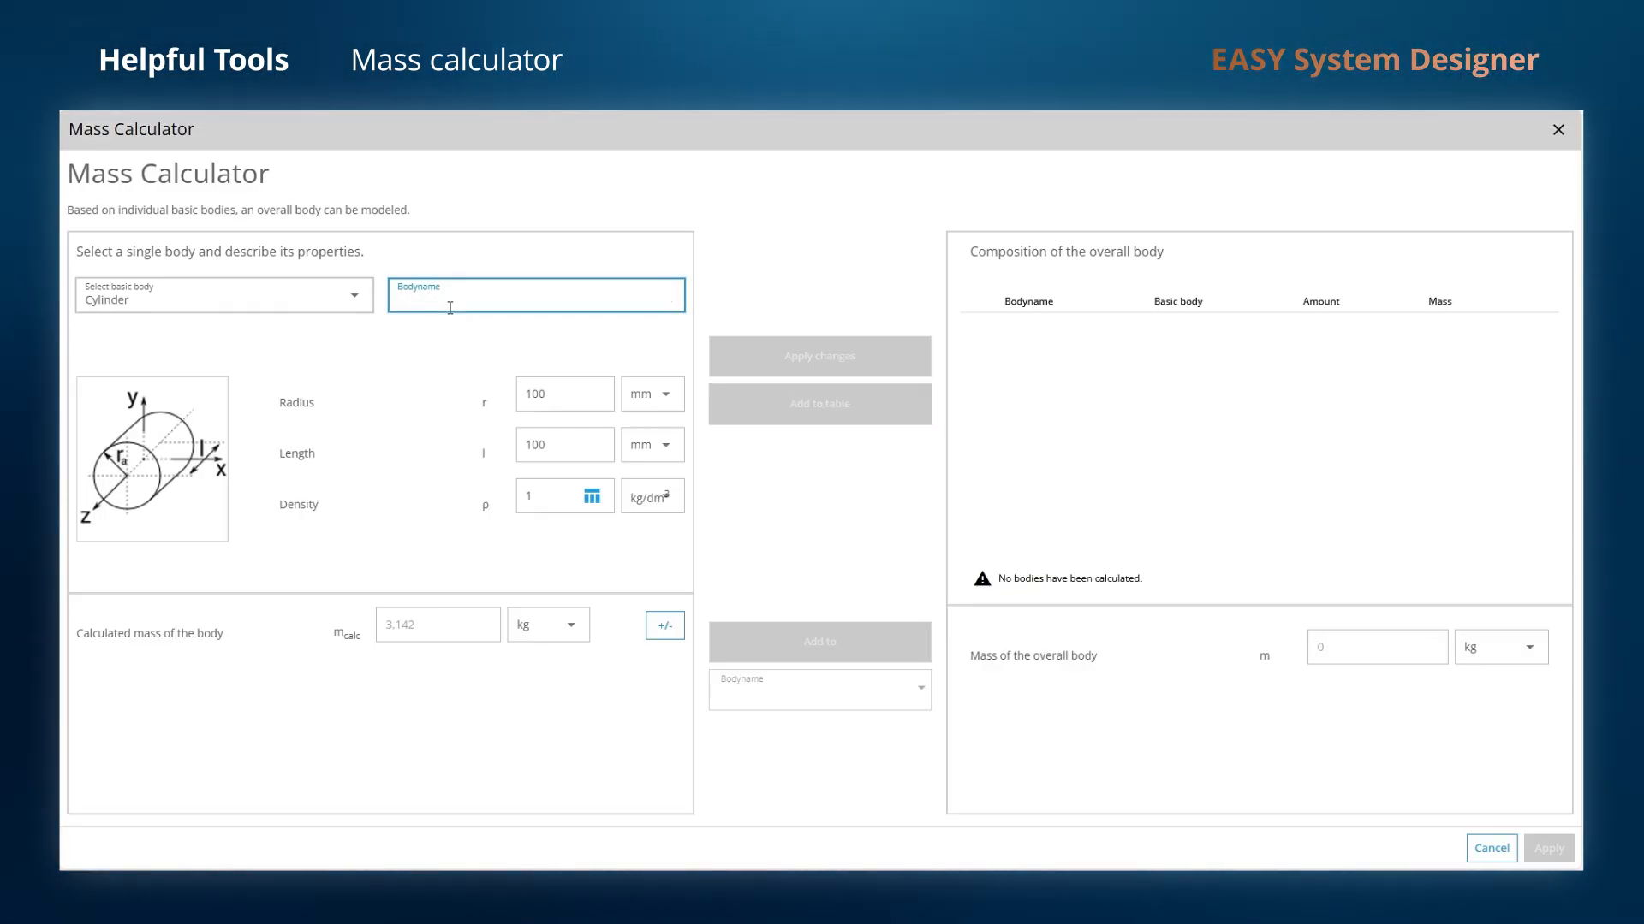
{"action": "type", "text": "Car base"}
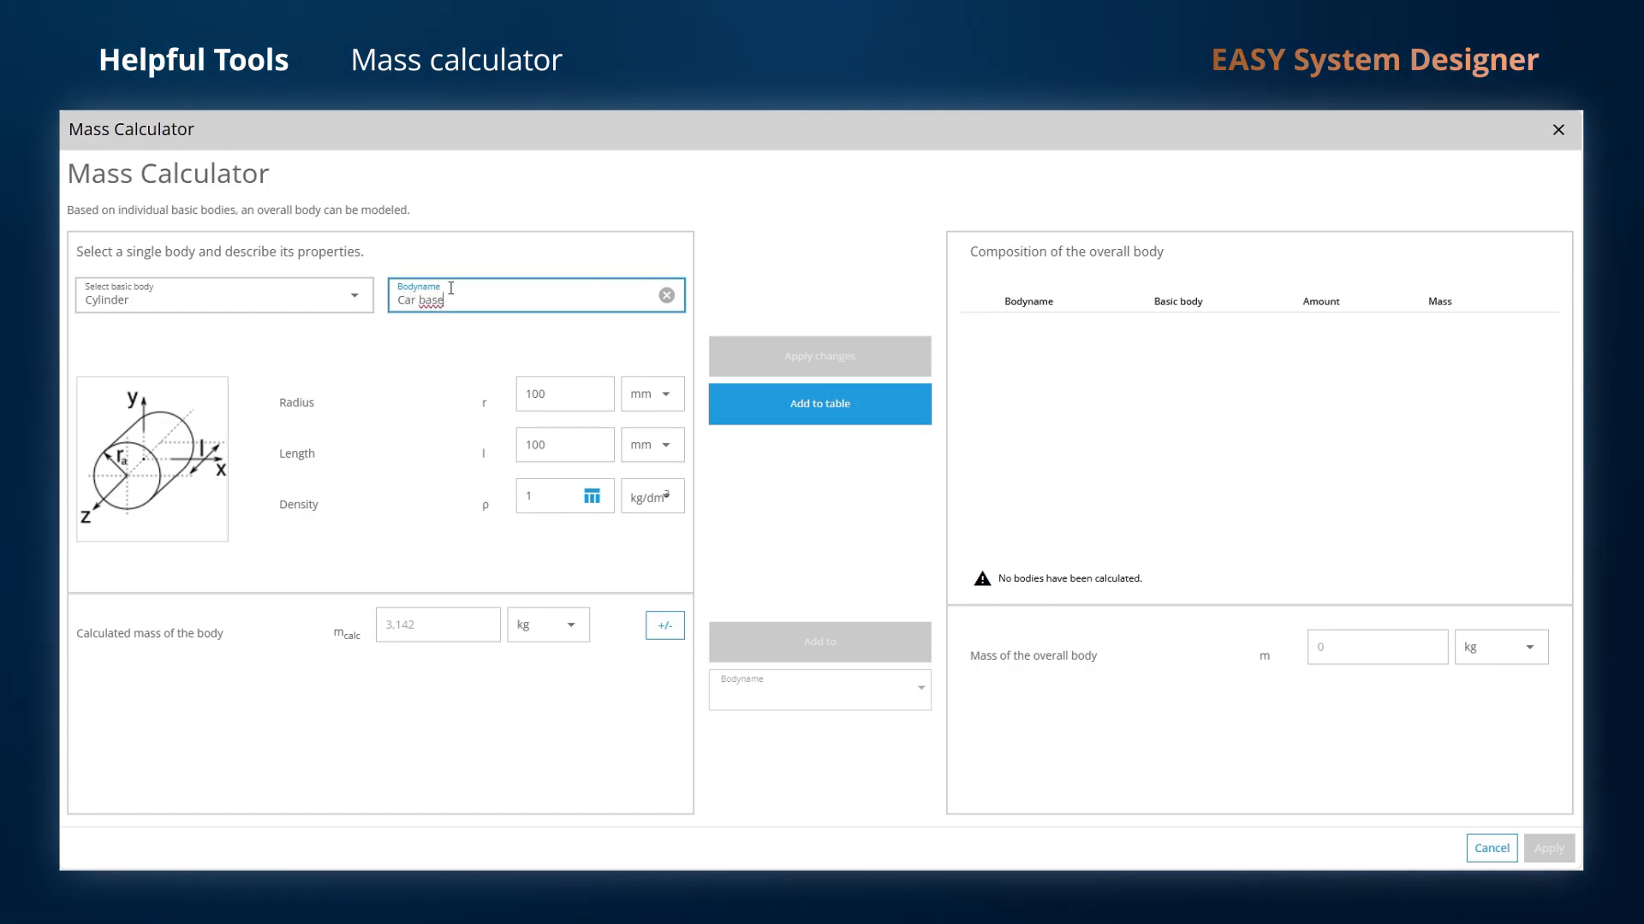
{"action": "left_click", "coordinate": [358, 301]}
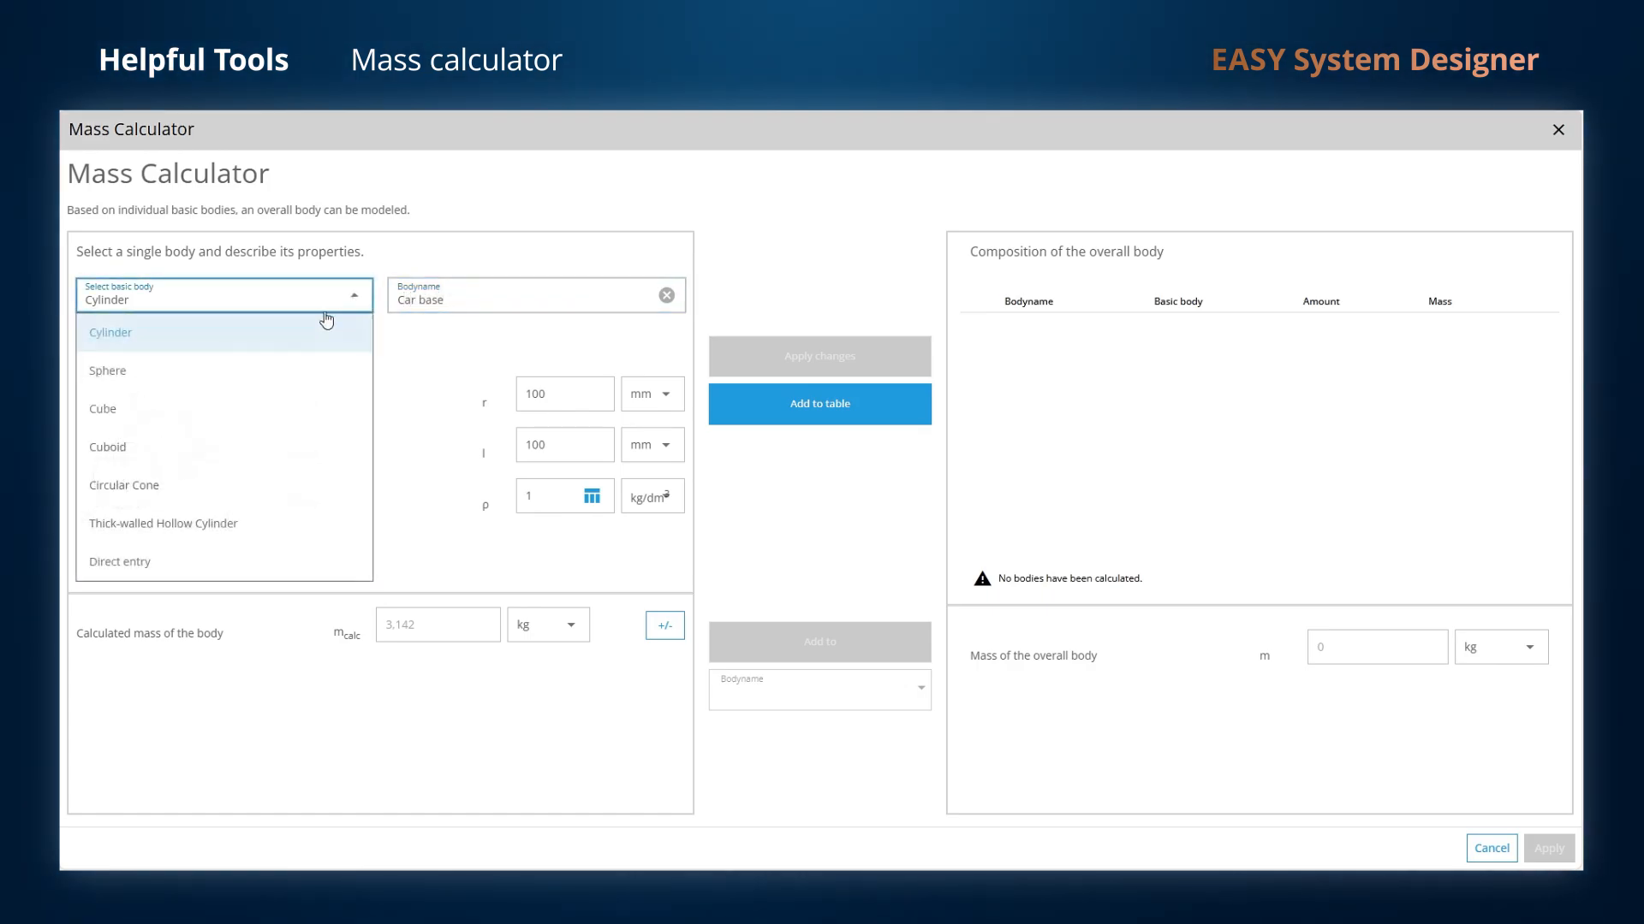
{"action": "left_click", "coordinate": [145, 463]}
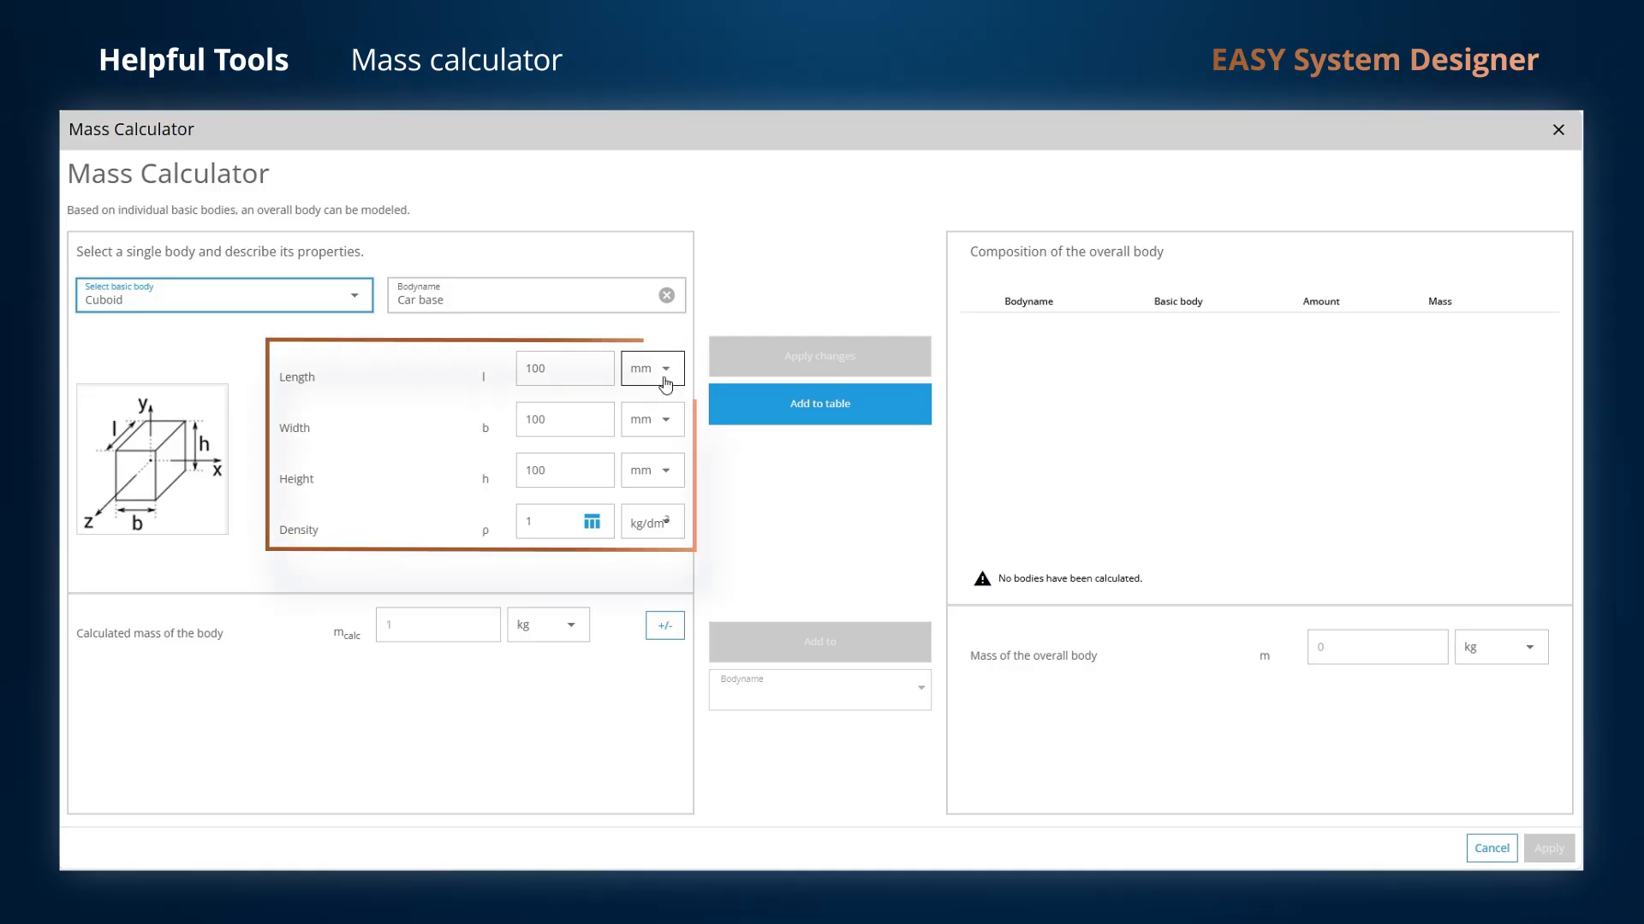
Set the car base's length to 1000 mm and its width to 500 mm
{"action": "left_click", "coordinate": [598, 370]}
{"action": "type", "text": "0"}
{"action": "double_click", "coordinate": [526, 422]}
{"action": "type", "text": "500"}
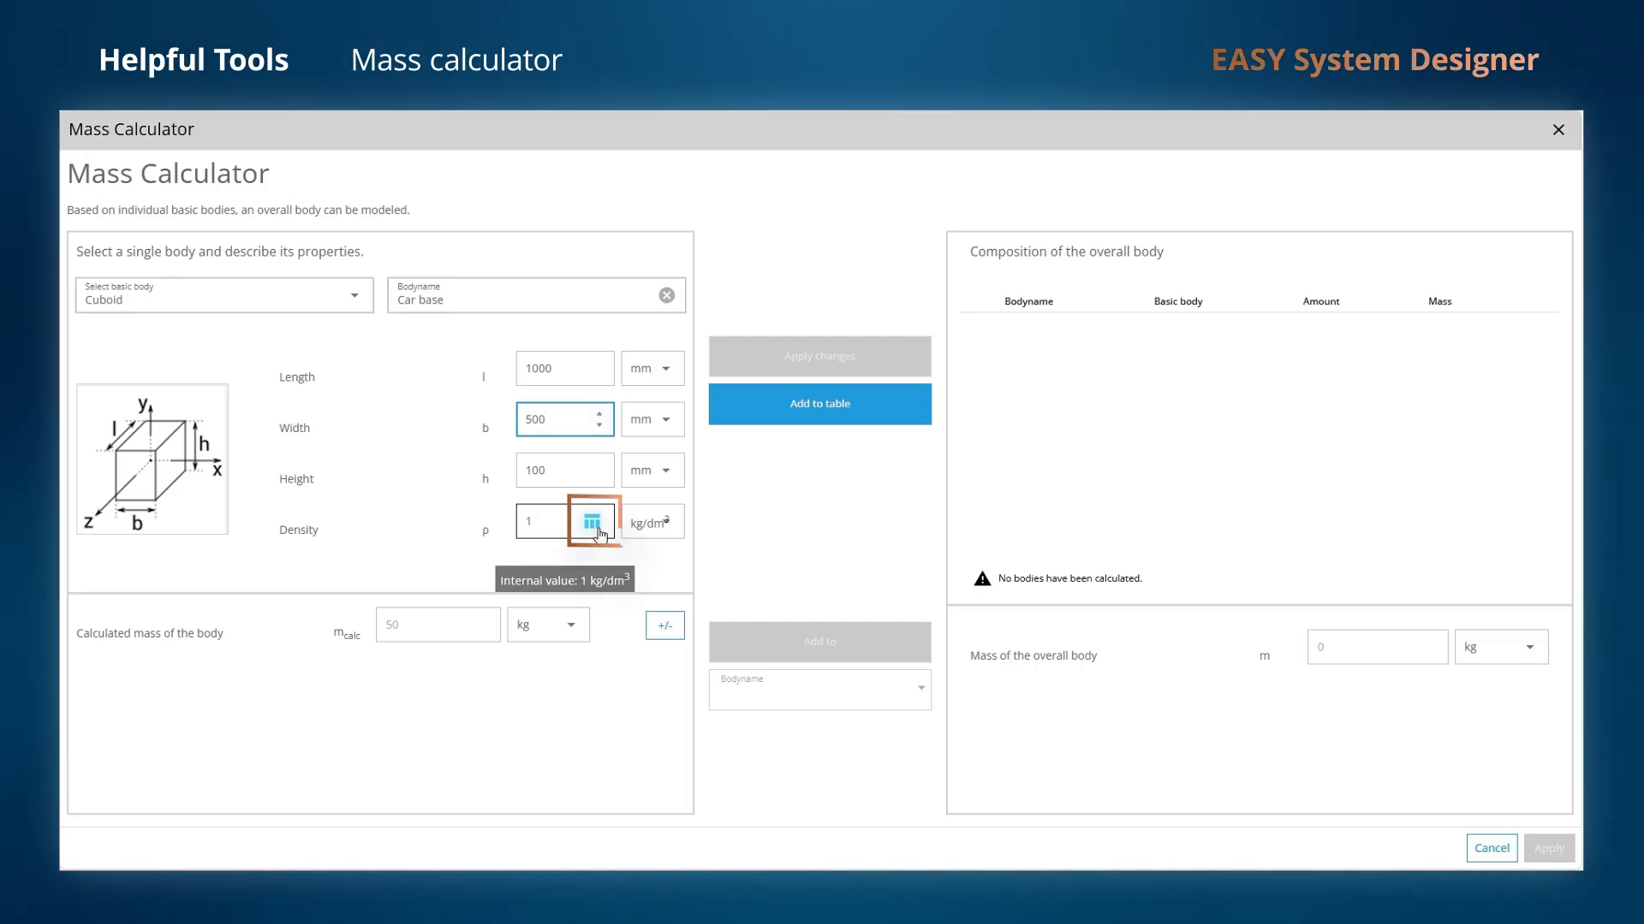
Assign the Steel C15 density of 7.85 kg/dm³ to the car base and add it to the overall body
{"action": "left_click", "coordinate": [594, 524]}
{"action": "scroll", "coordinate": [801, 613], "scroll_direction": "down", "scroll_amount": 12}
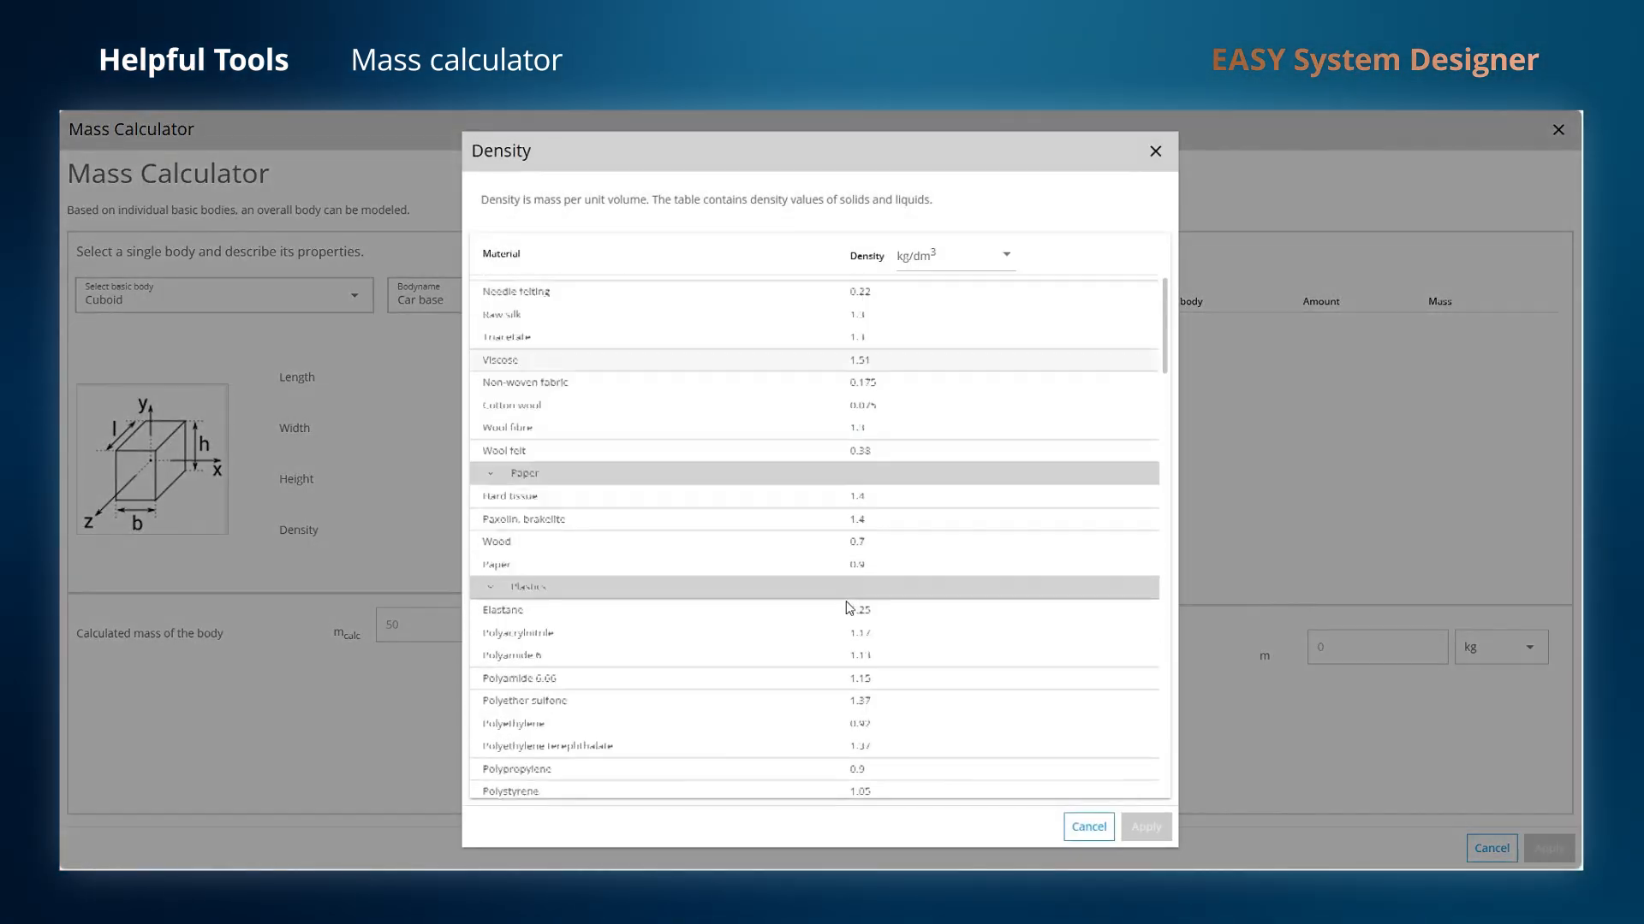
{"action": "left_click", "coordinate": [906, 716]}
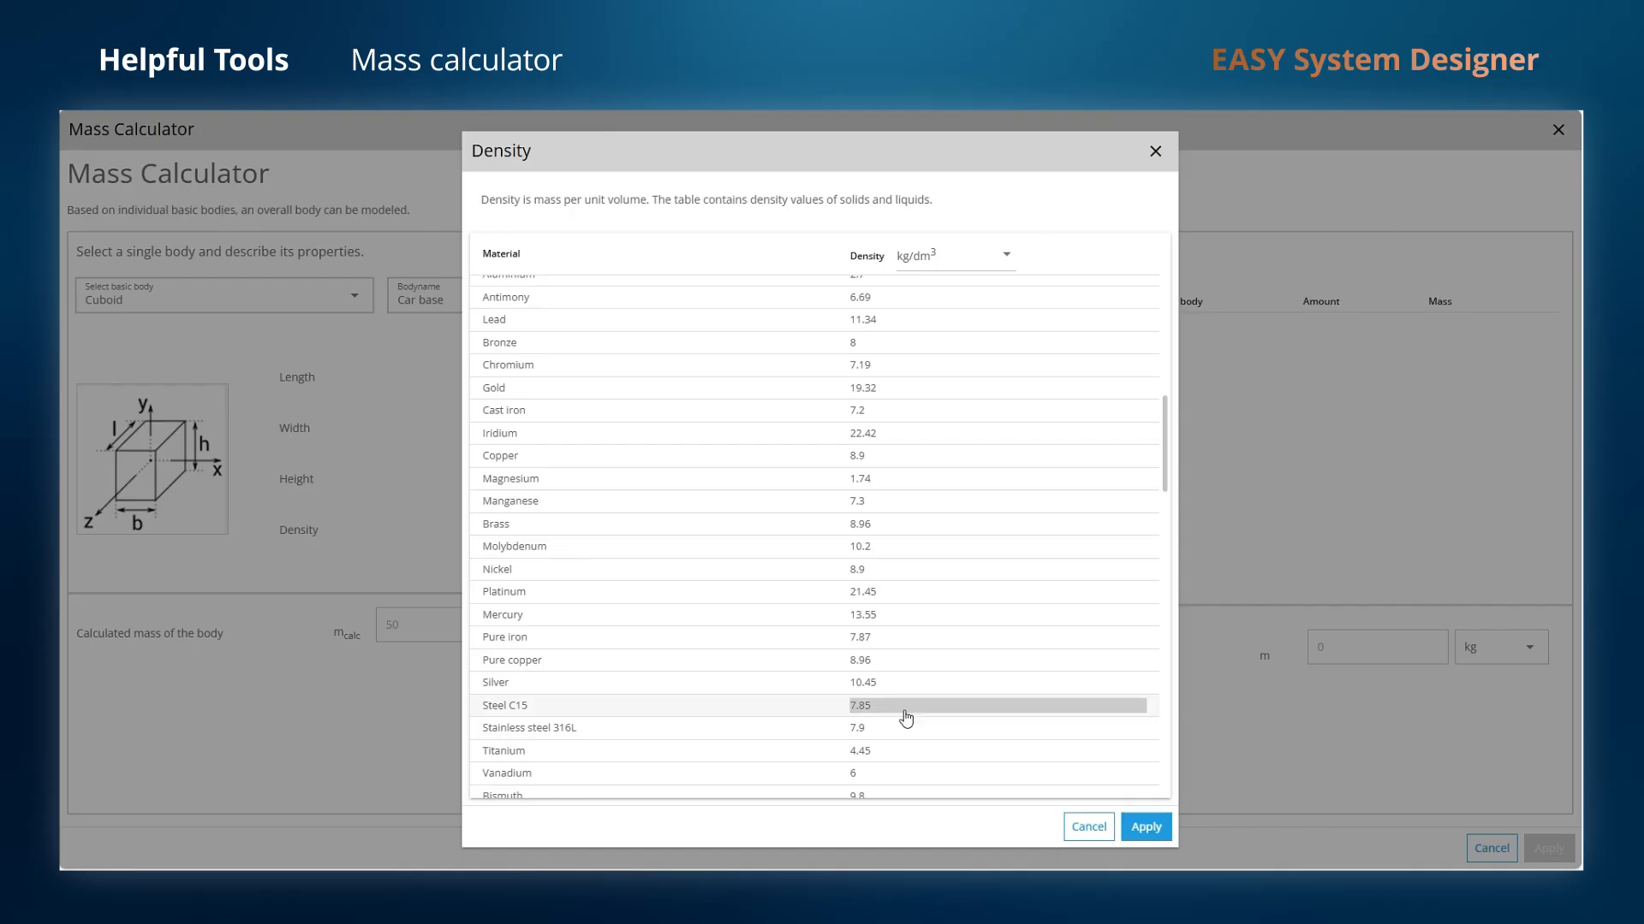
{"action": "left_click", "coordinate": [1146, 827]}
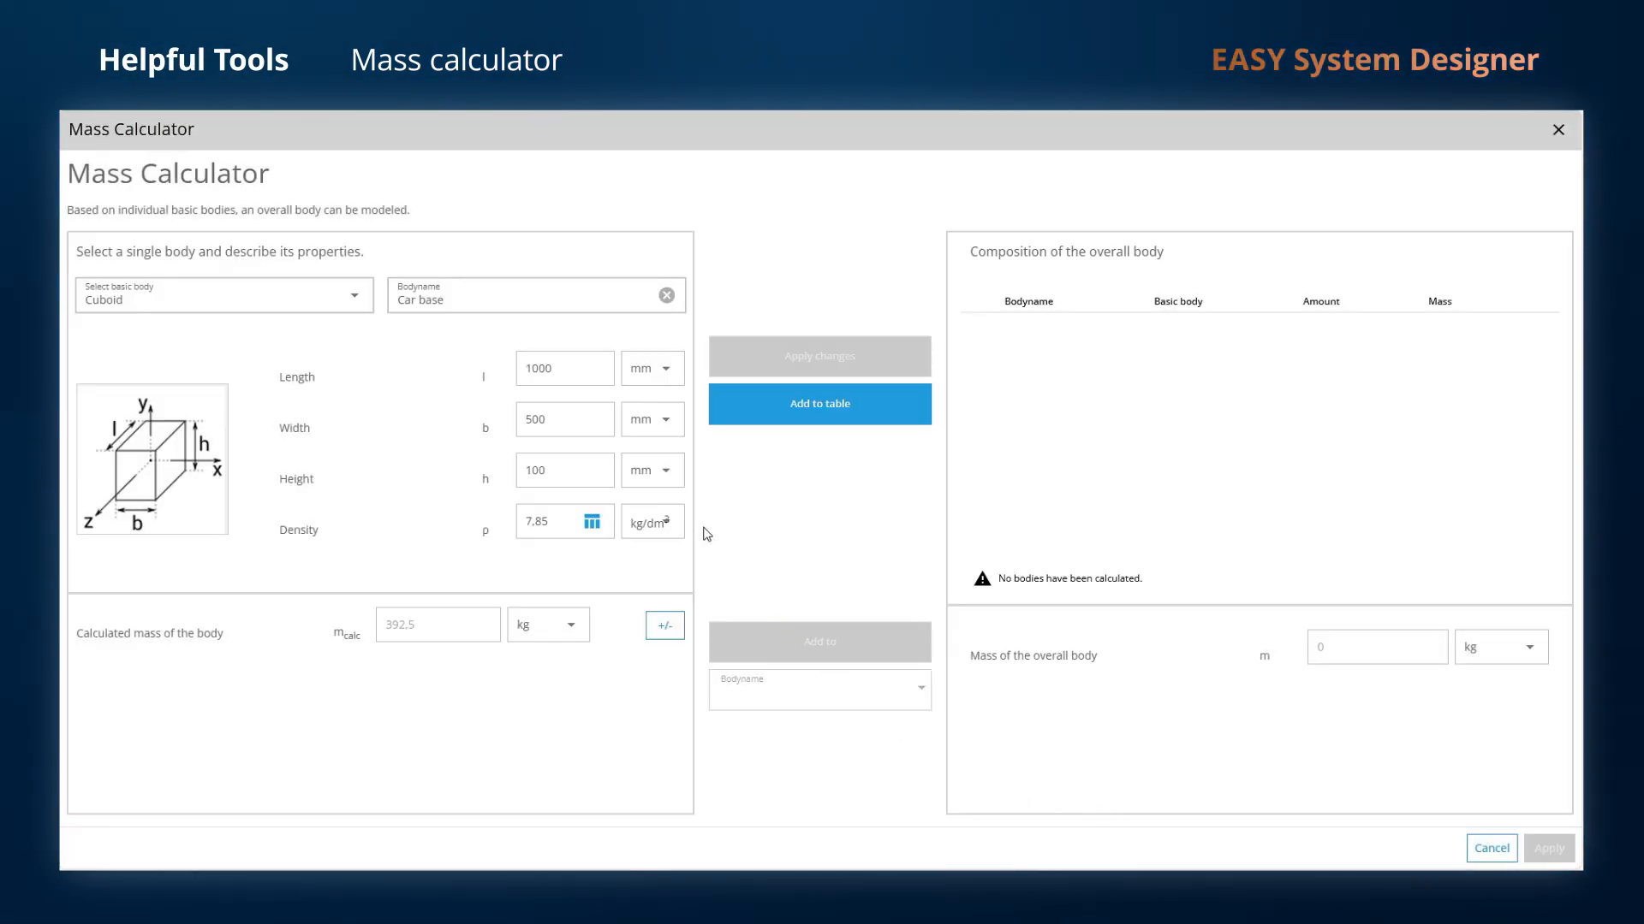
{"action": "left_click", "coordinate": [777, 419]}
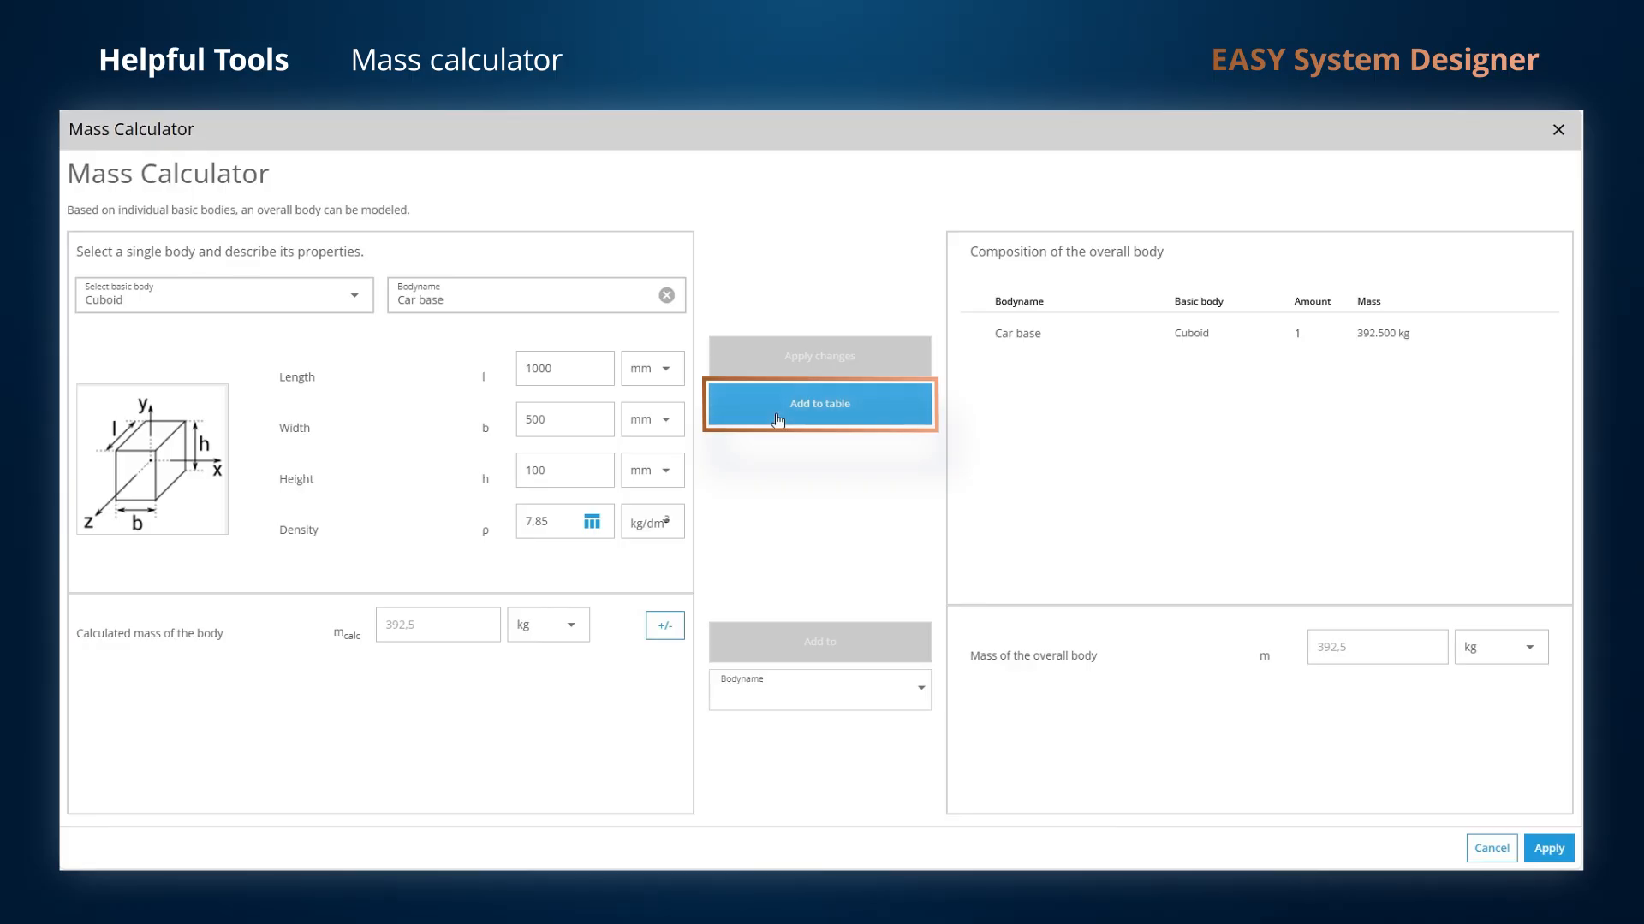
Rename the body being described "Car box" and set its height to 500 mm
{"action": "left_click", "coordinate": [491, 303]}
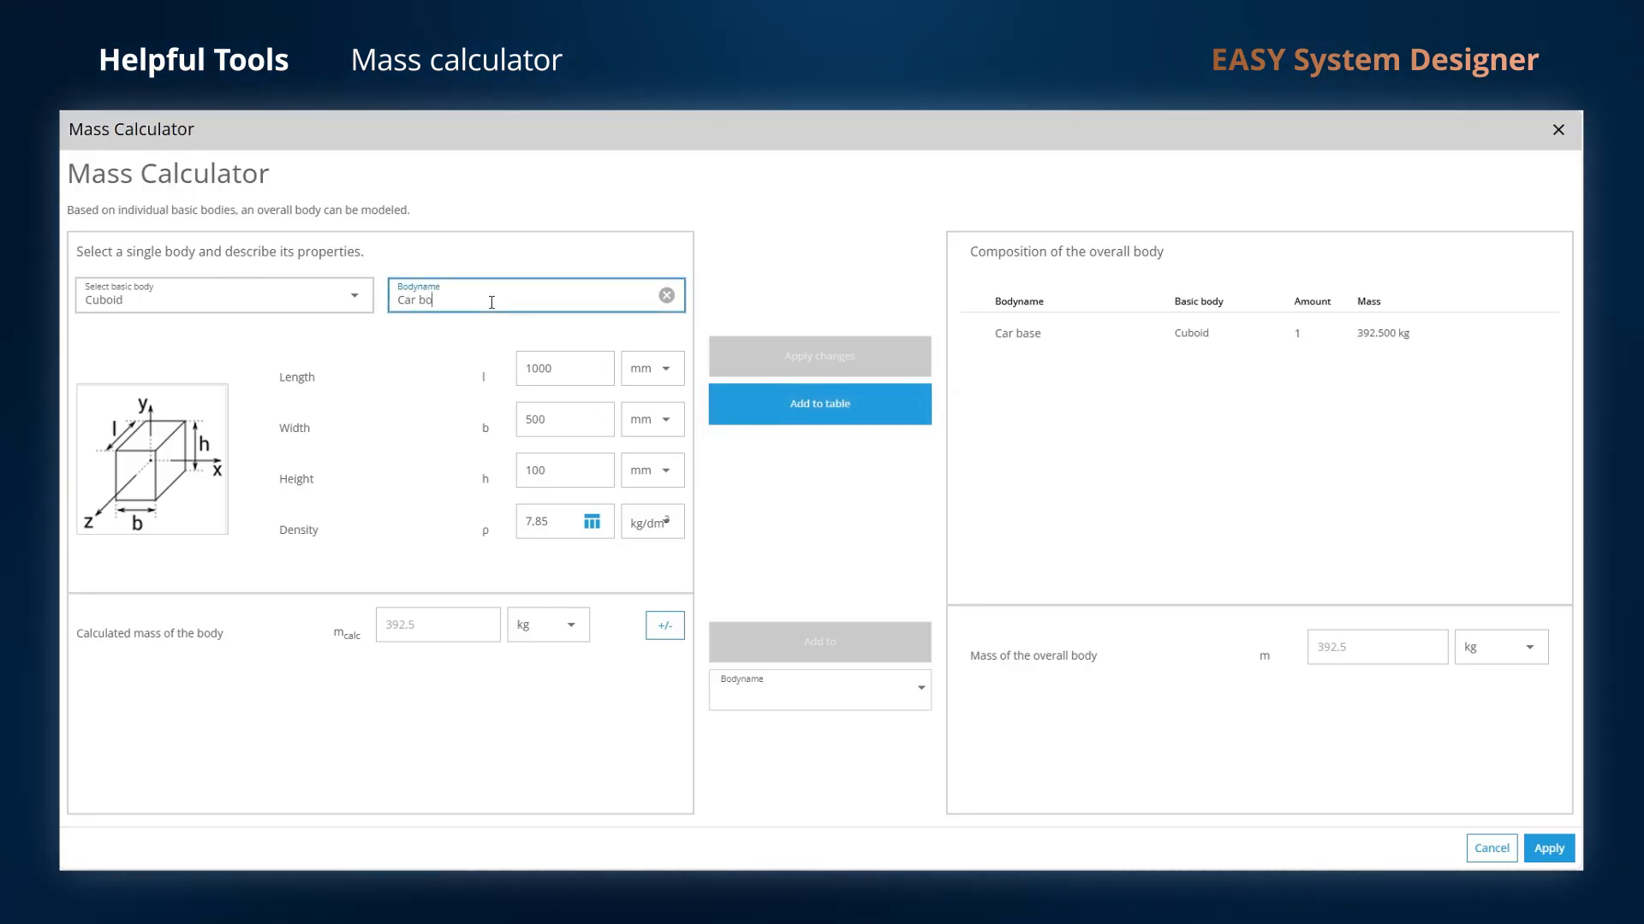
{"action": "double_click", "coordinate": [534, 472]}
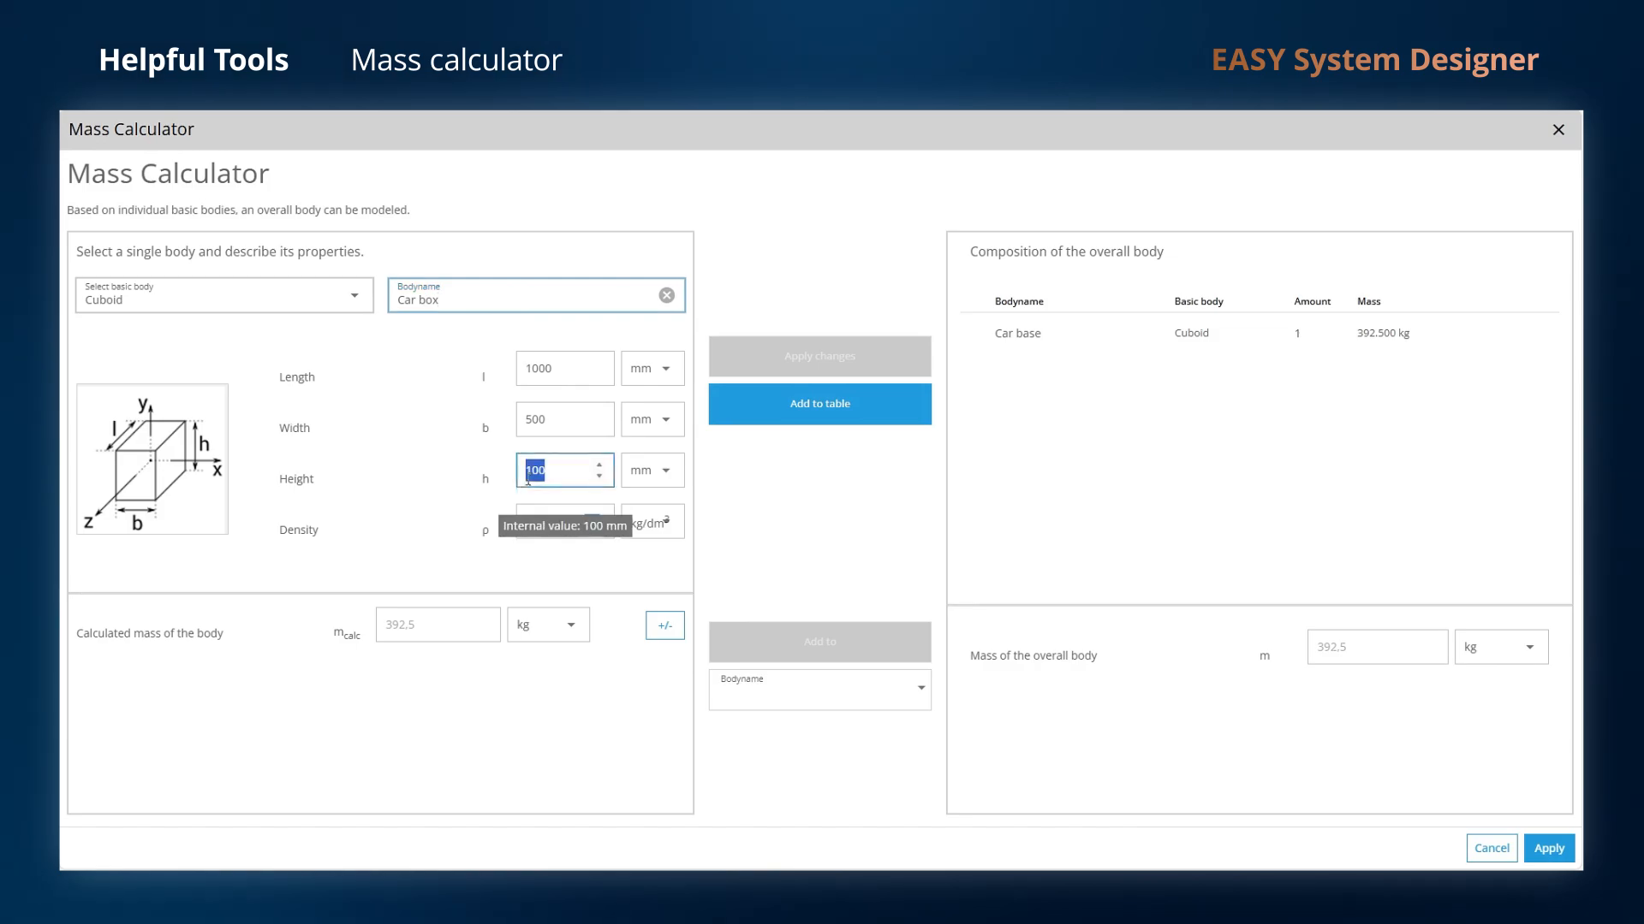
{"action": "type", "text": "500"}
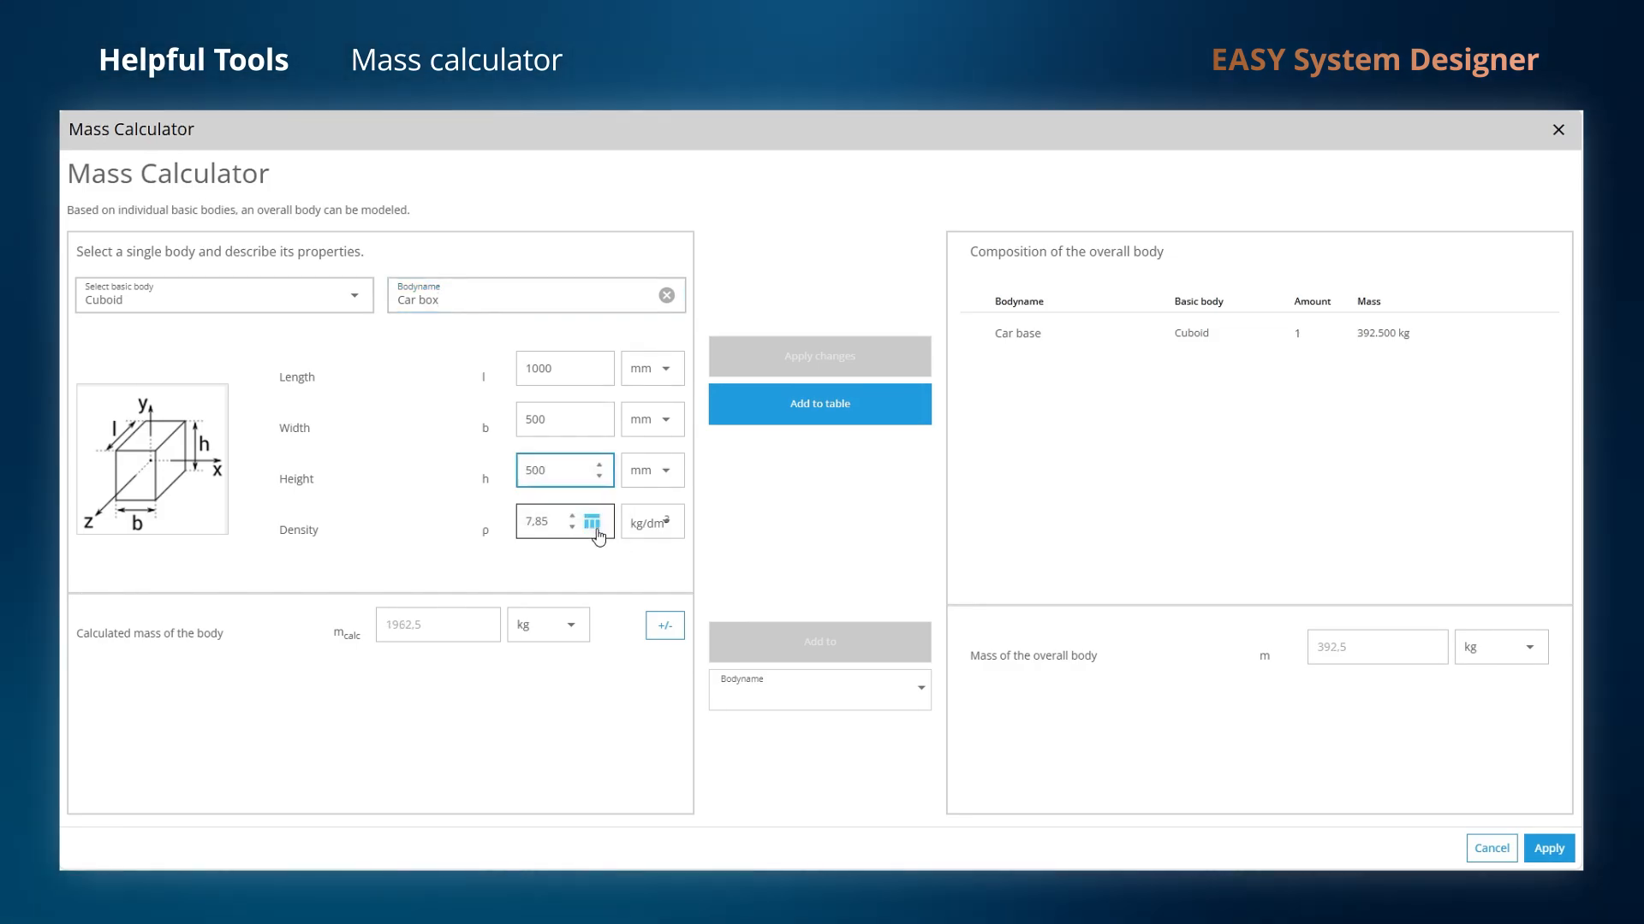
Assign the Aluminium density of 2.7 kg/dm³ to the car box and add it to the overall body
{"action": "left_click", "coordinate": [589, 522]}
{"action": "scroll", "coordinate": [751, 660], "scroll_direction": "down", "scroll_amount": 10}
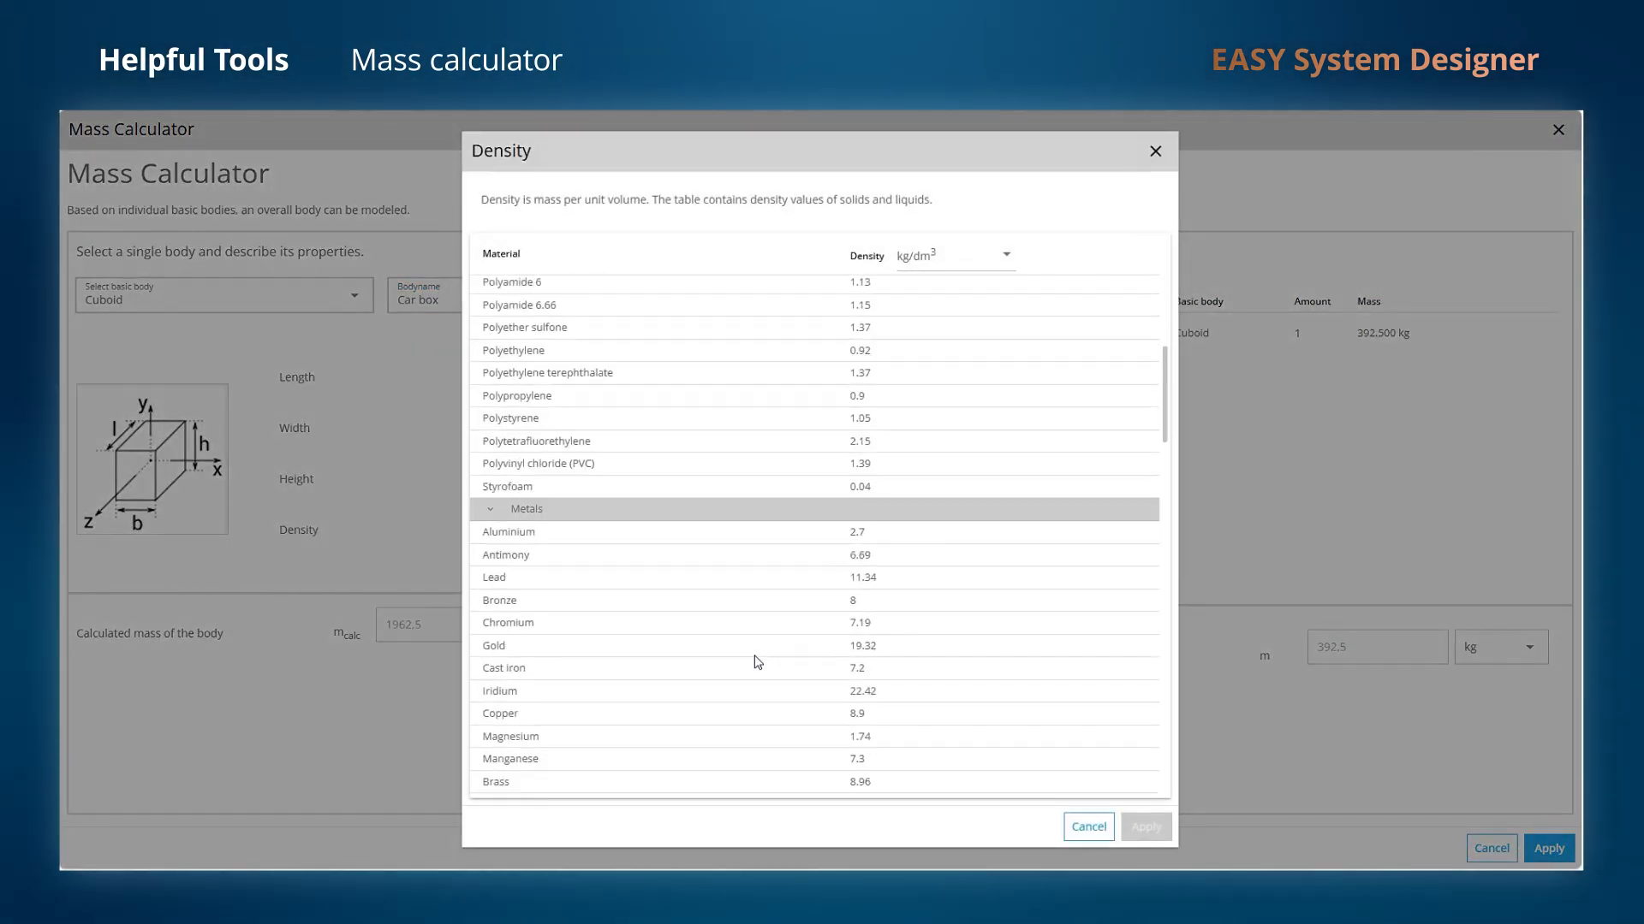
{"action": "left_click", "coordinate": [869, 514]}
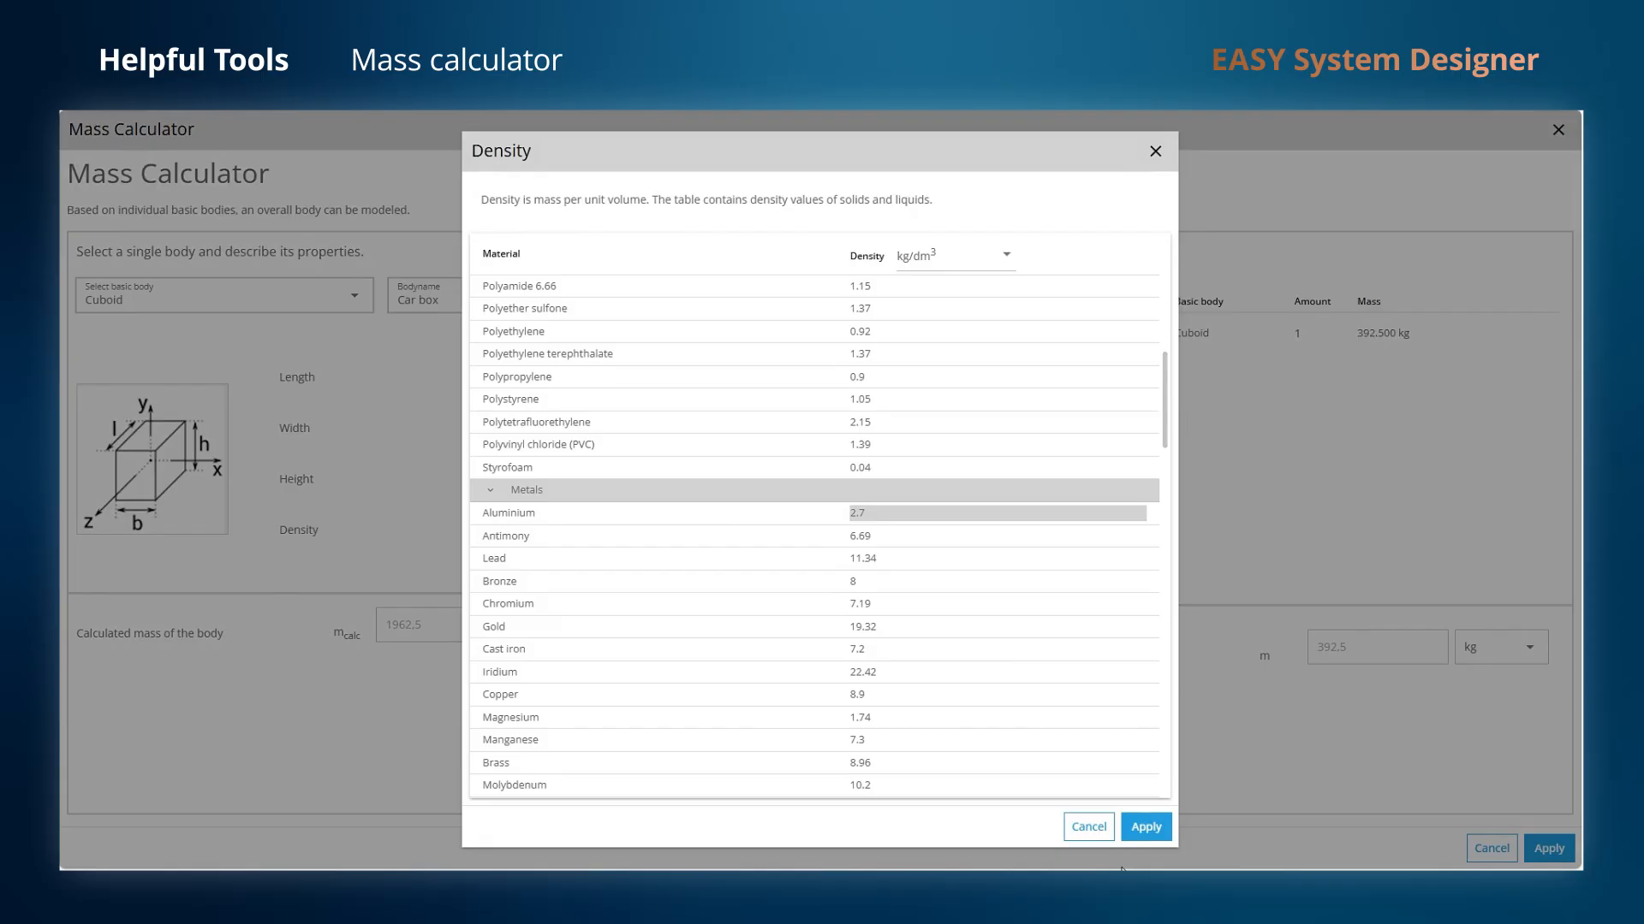
{"action": "left_click", "coordinate": [1146, 828]}
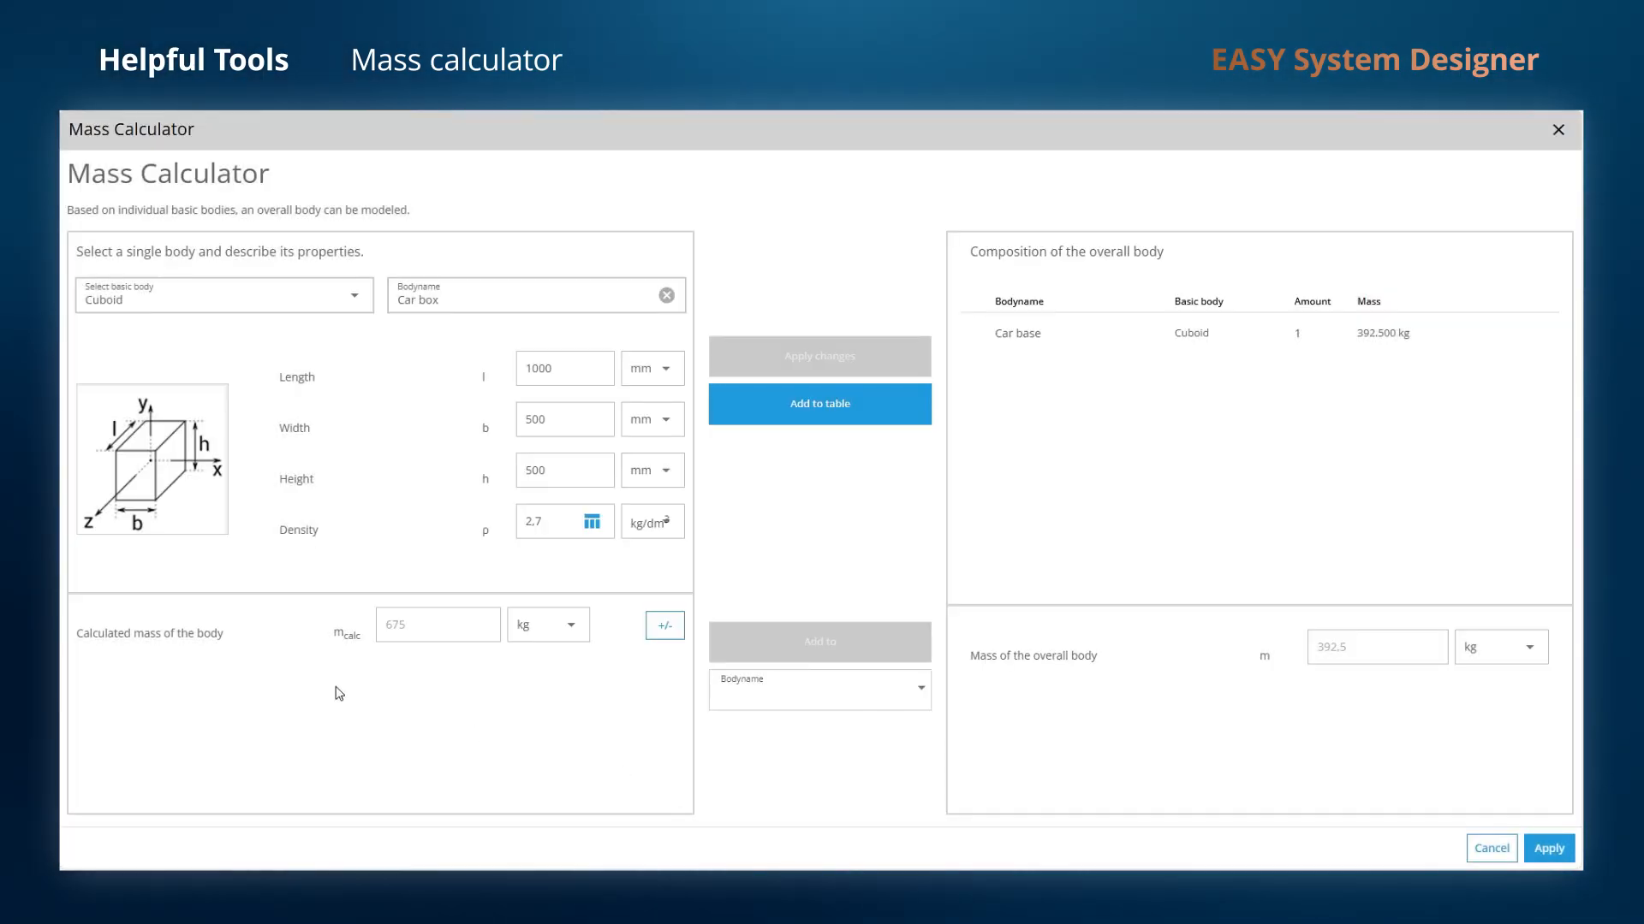
{"action": "left_click", "coordinate": [821, 410]}
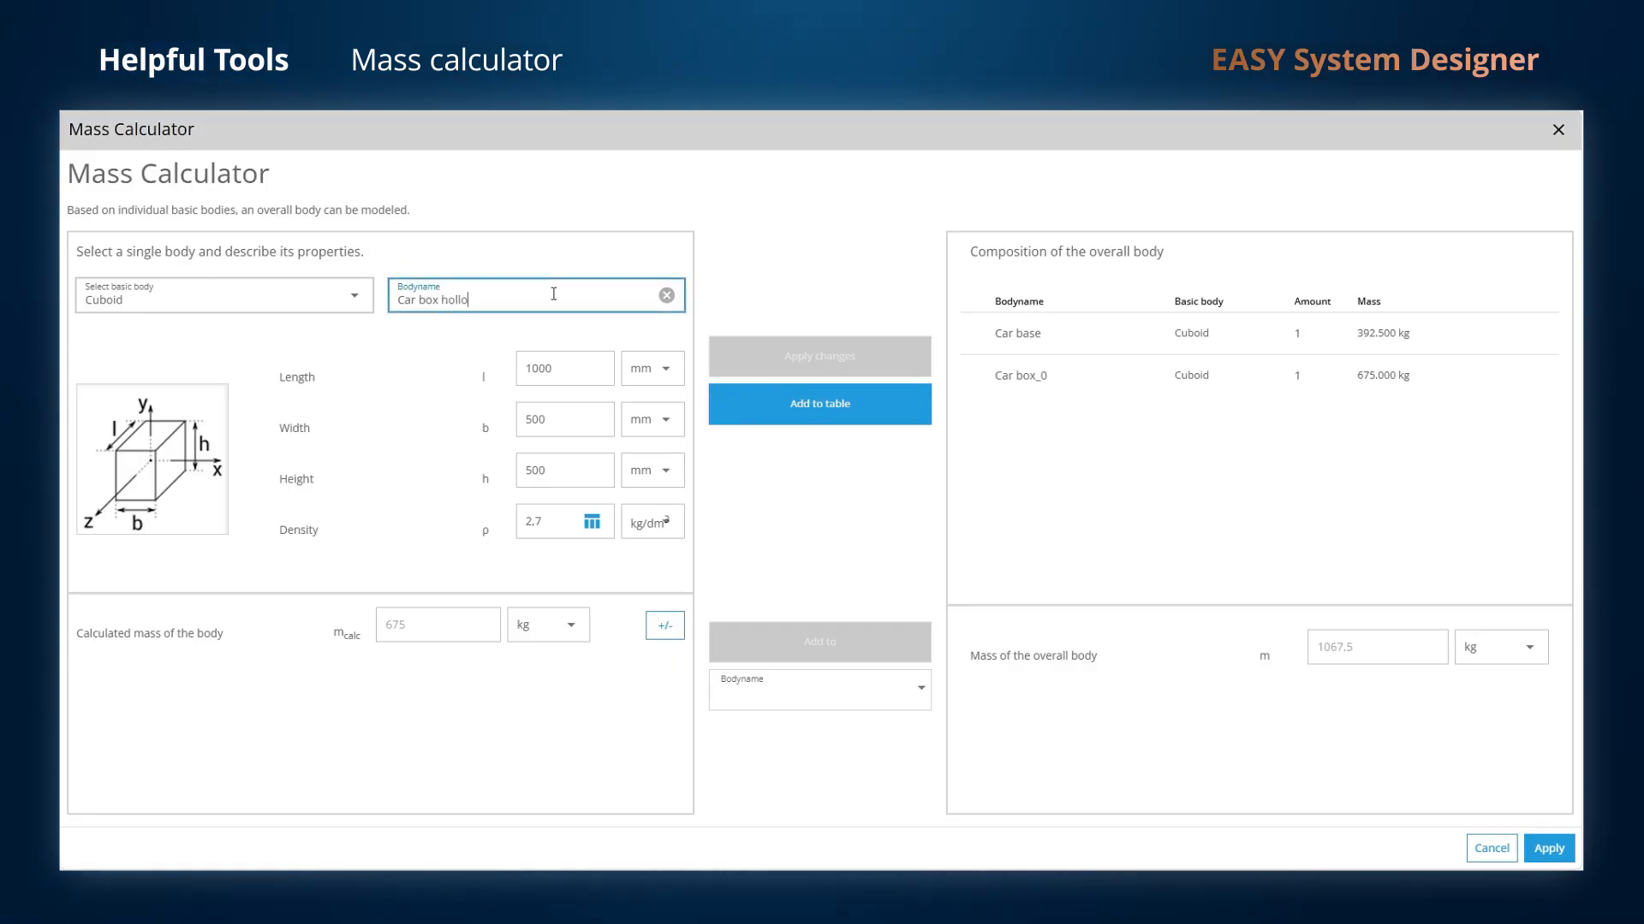
Describe a cuboid named "Car box hollow" with length 900 mm, width 400 mm and height 400 mm
{"action": "double_click", "coordinate": [548, 369]}
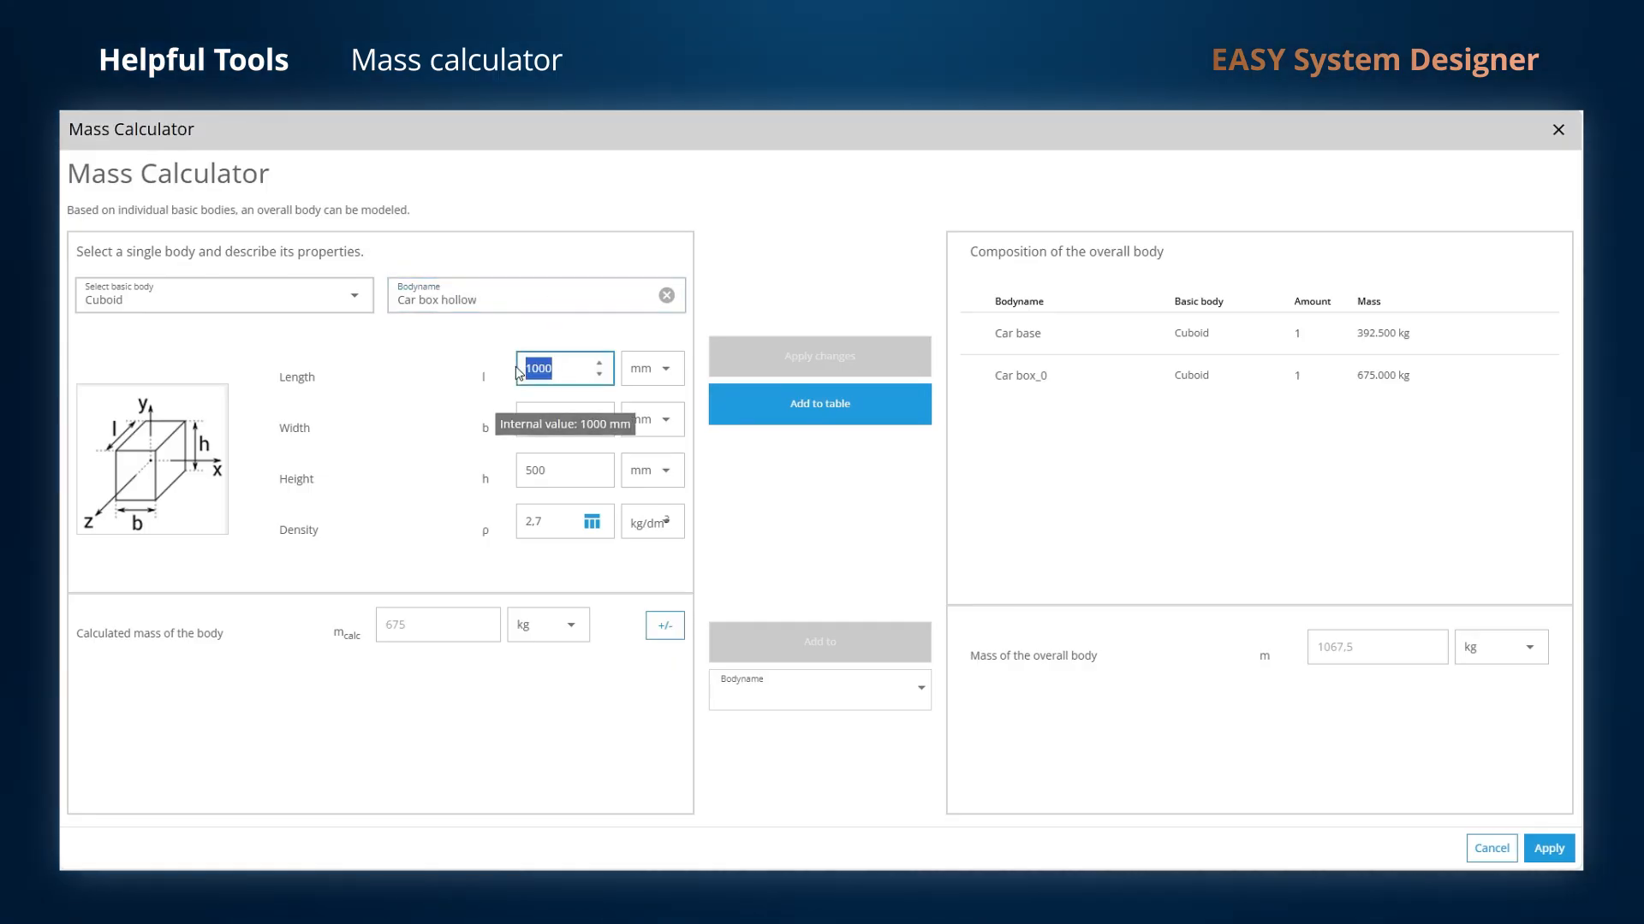
{"action": "type", "text": "900"}
{"action": "double_click", "coordinate": [568, 434]}
{"action": "type", "text": "400"}
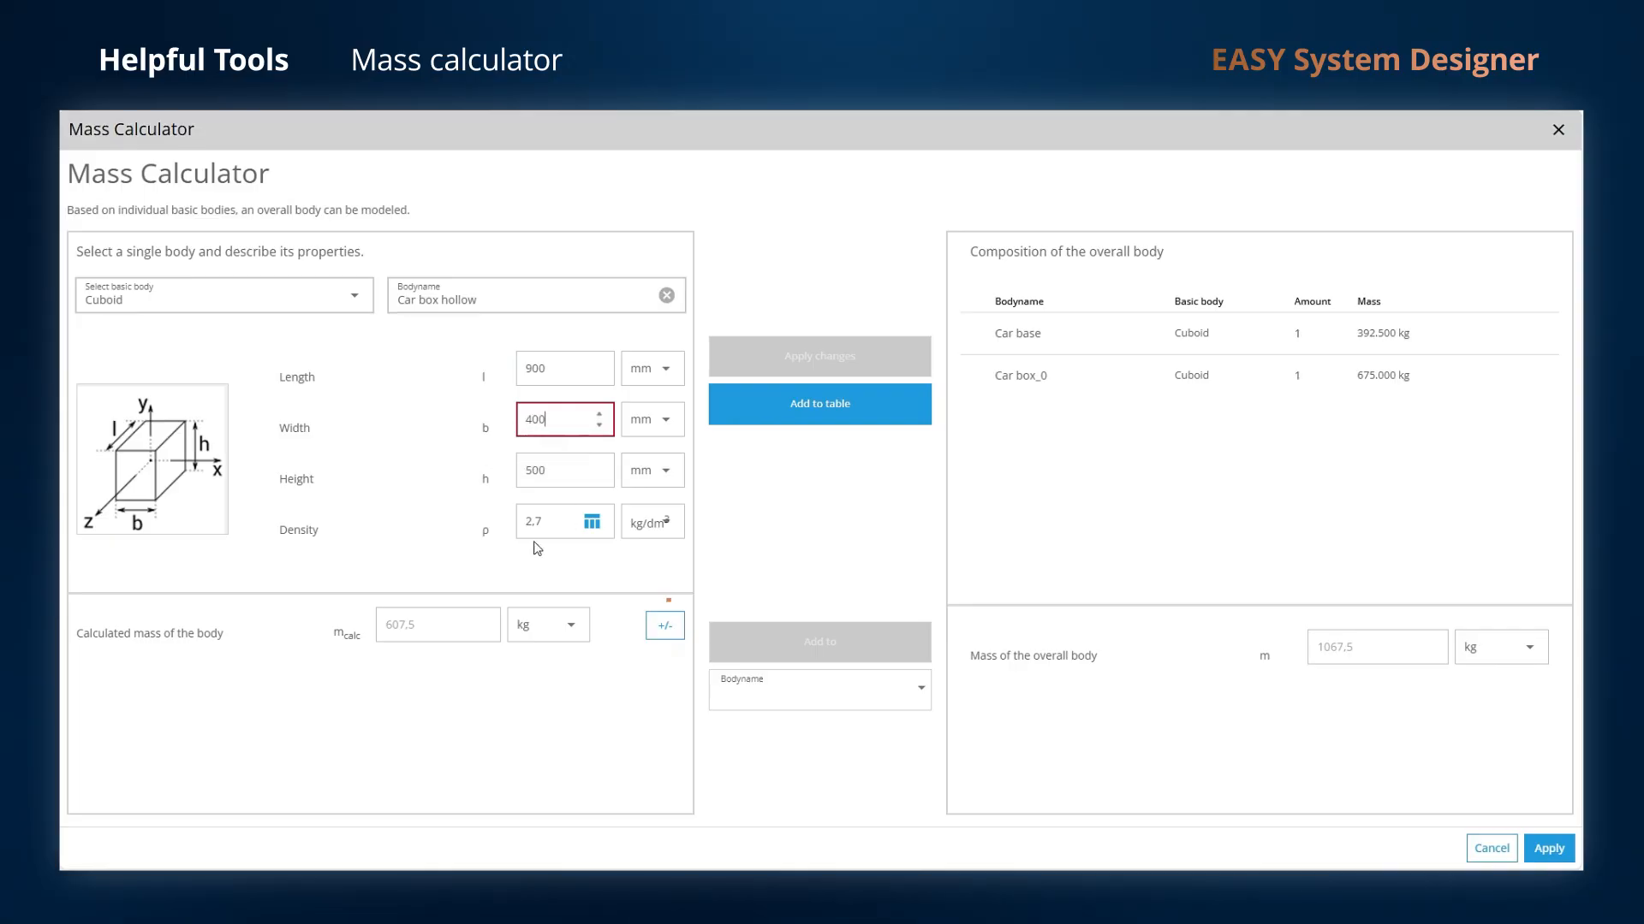
{"action": "double_click", "coordinate": [519, 477]}
{"action": "type", "text": "4"}
Add the hollow to the overall body as a negative mass and apply the total to the mass of vehicle
{"action": "left_click", "coordinate": [664, 625]}
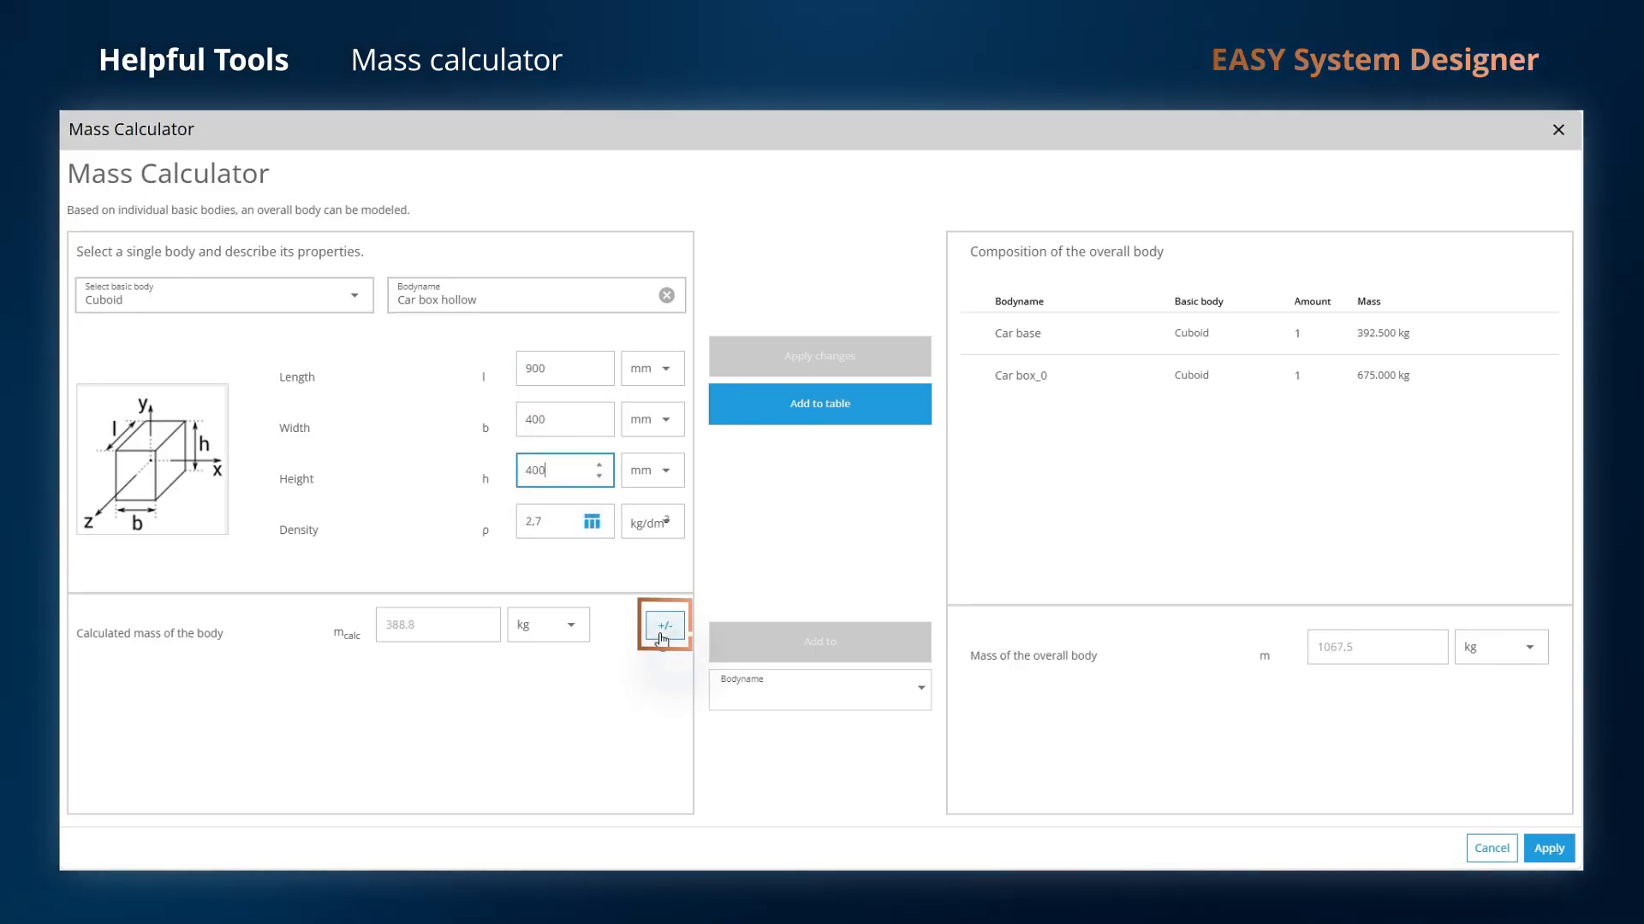
{"action": "left_click", "coordinate": [743, 418]}
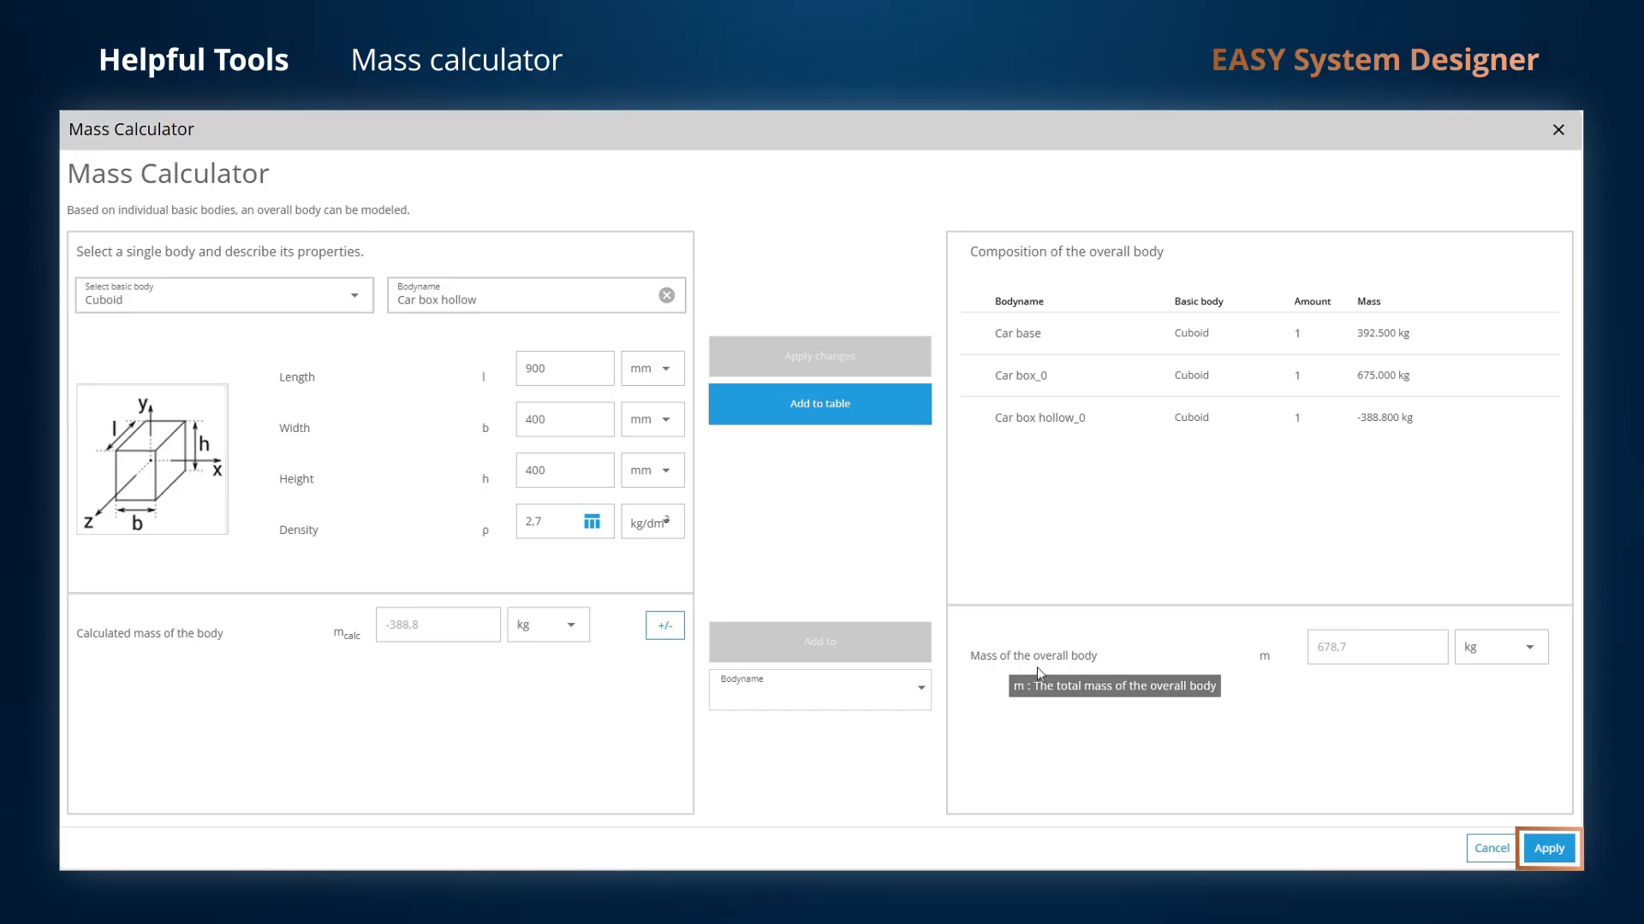
{"action": "left_click", "coordinate": [1548, 850]}
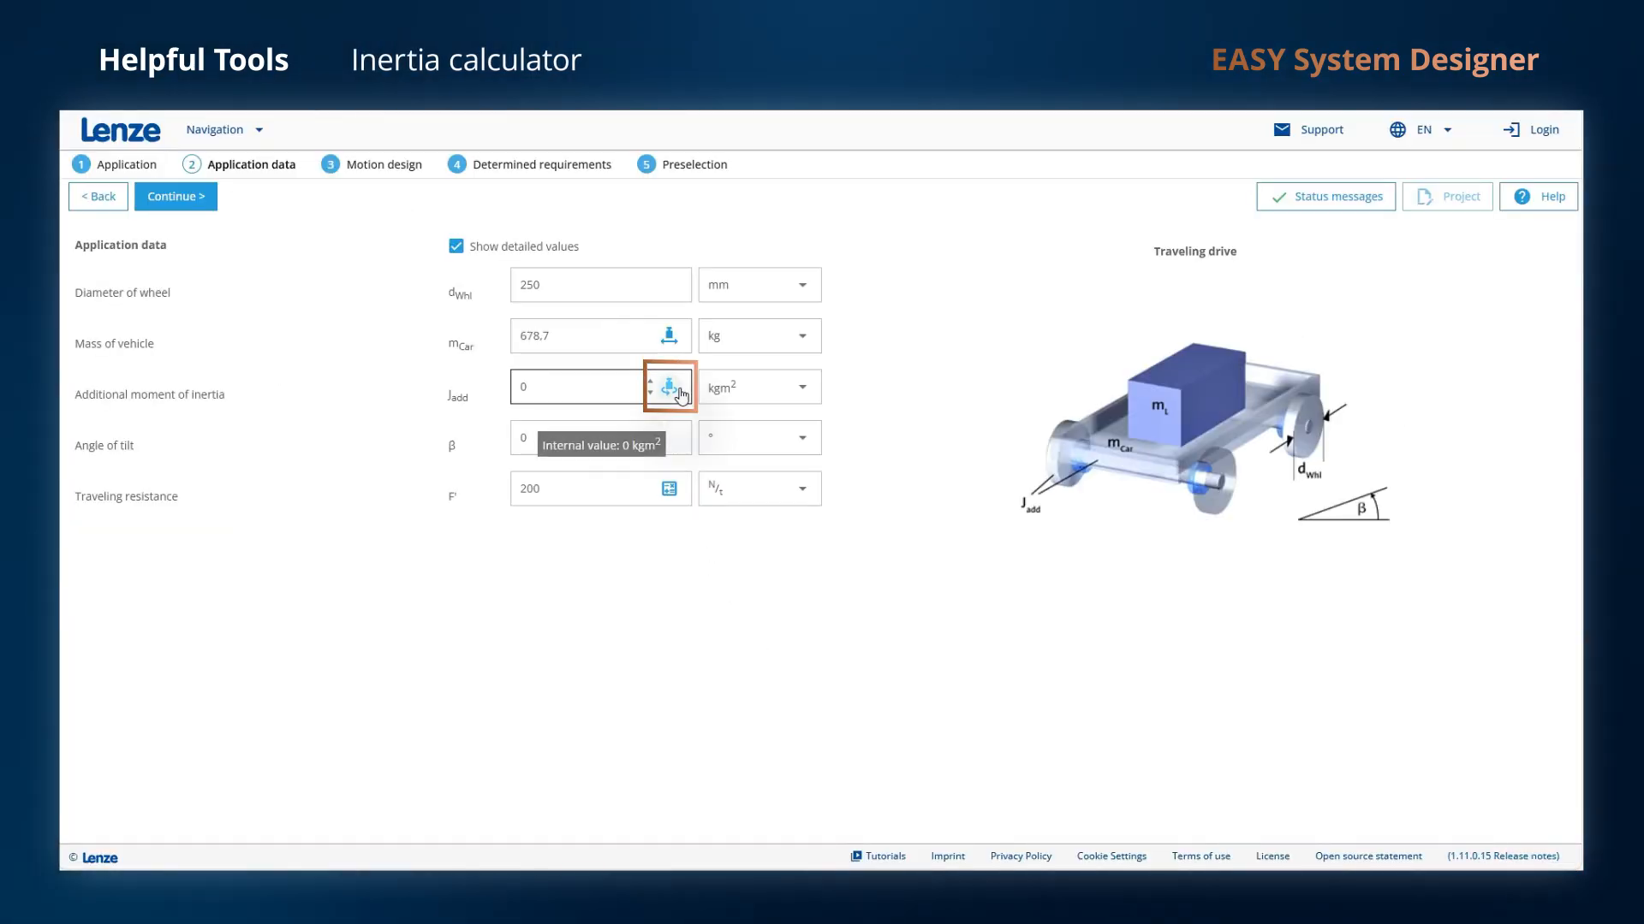
Open the inertia calculator for the additional moment of inertia and name the body "Axle", keeping Cylinder as basic body
{"action": "left_click", "coordinate": [680, 393]}
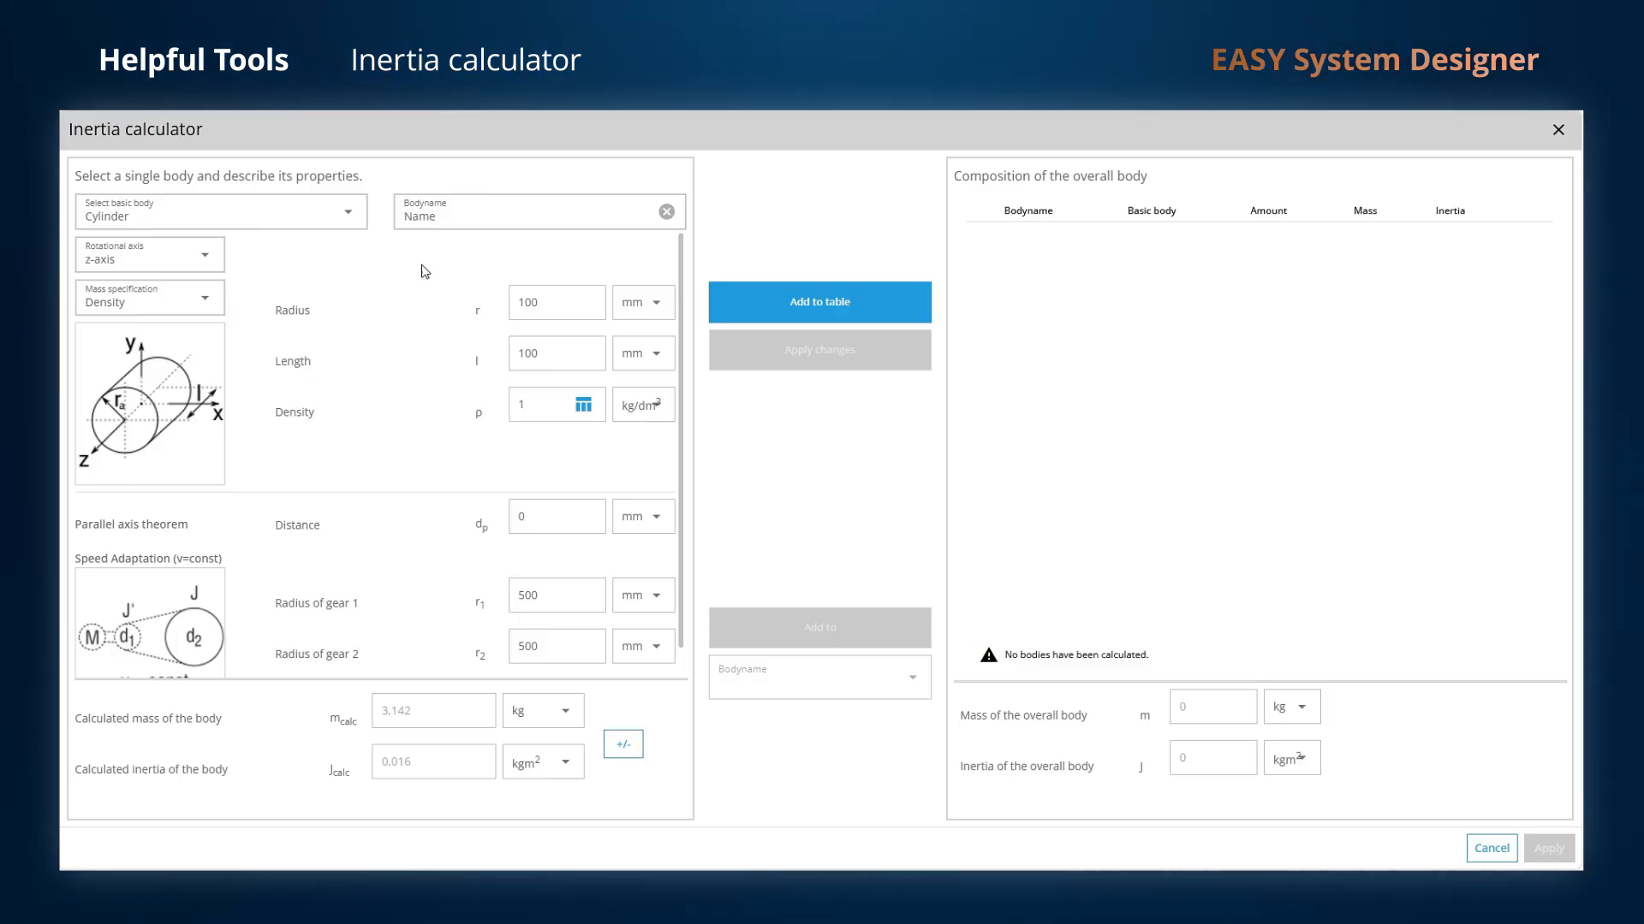
{"action": "left_click", "coordinate": [462, 220]}
{"action": "left_click_drag", "start_coordinate": [462, 220], "coordinate": [406, 217]}
{"action": "type", "text": "Ax"}
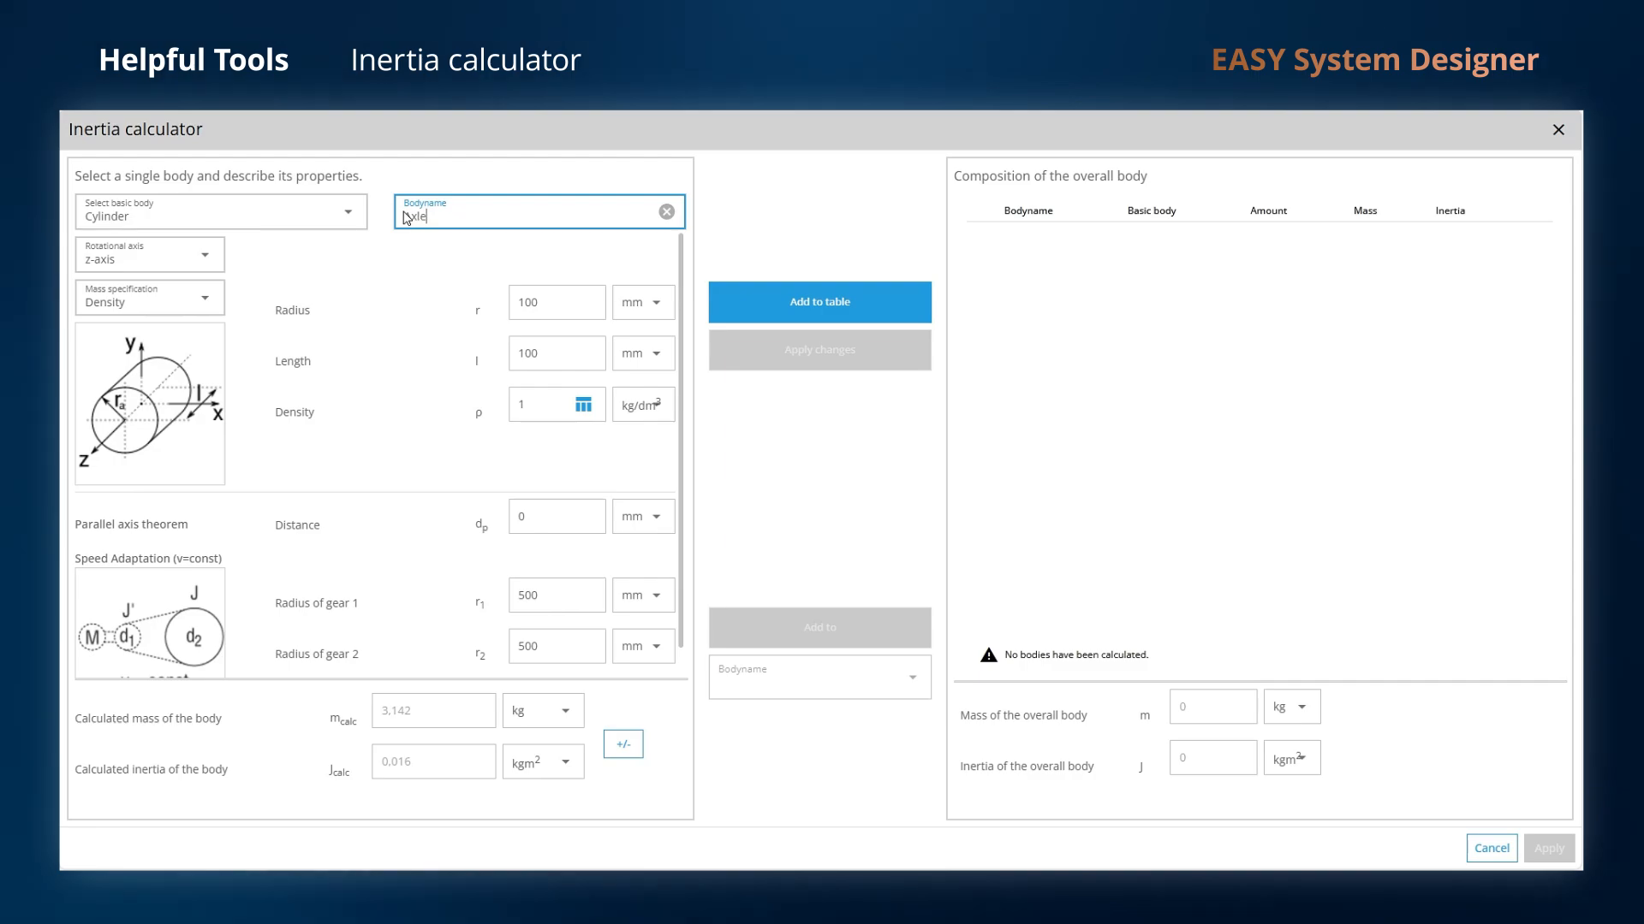
{"action": "type", "text": "le"}
{"action": "left_click", "coordinate": [343, 220]}
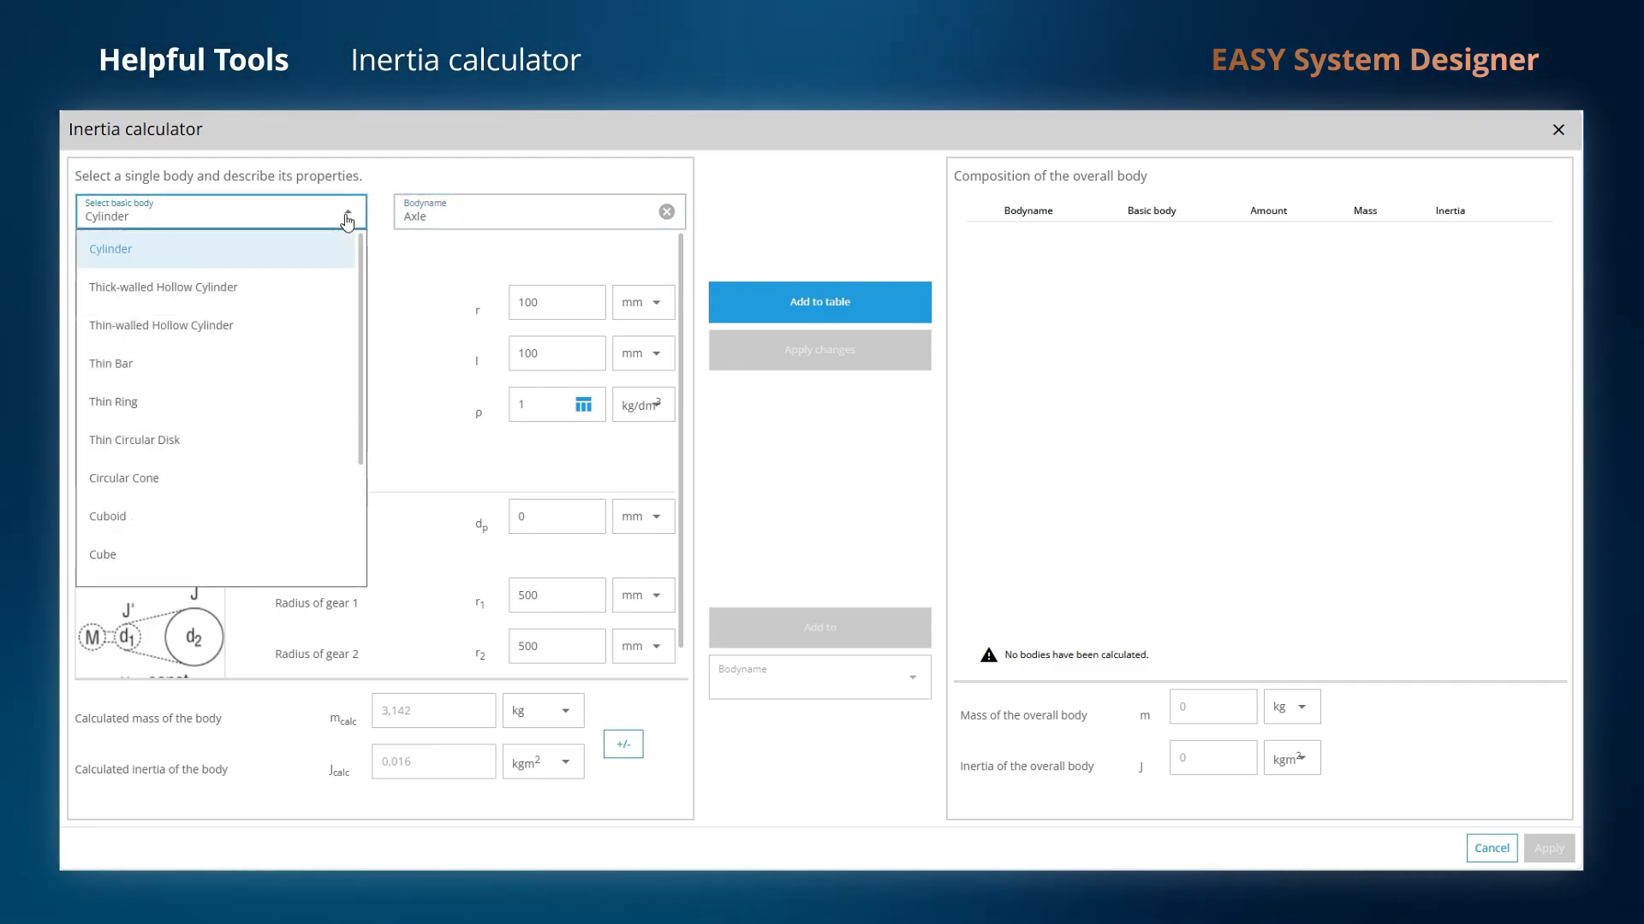
{"action": "left_click", "coordinate": [346, 221]}
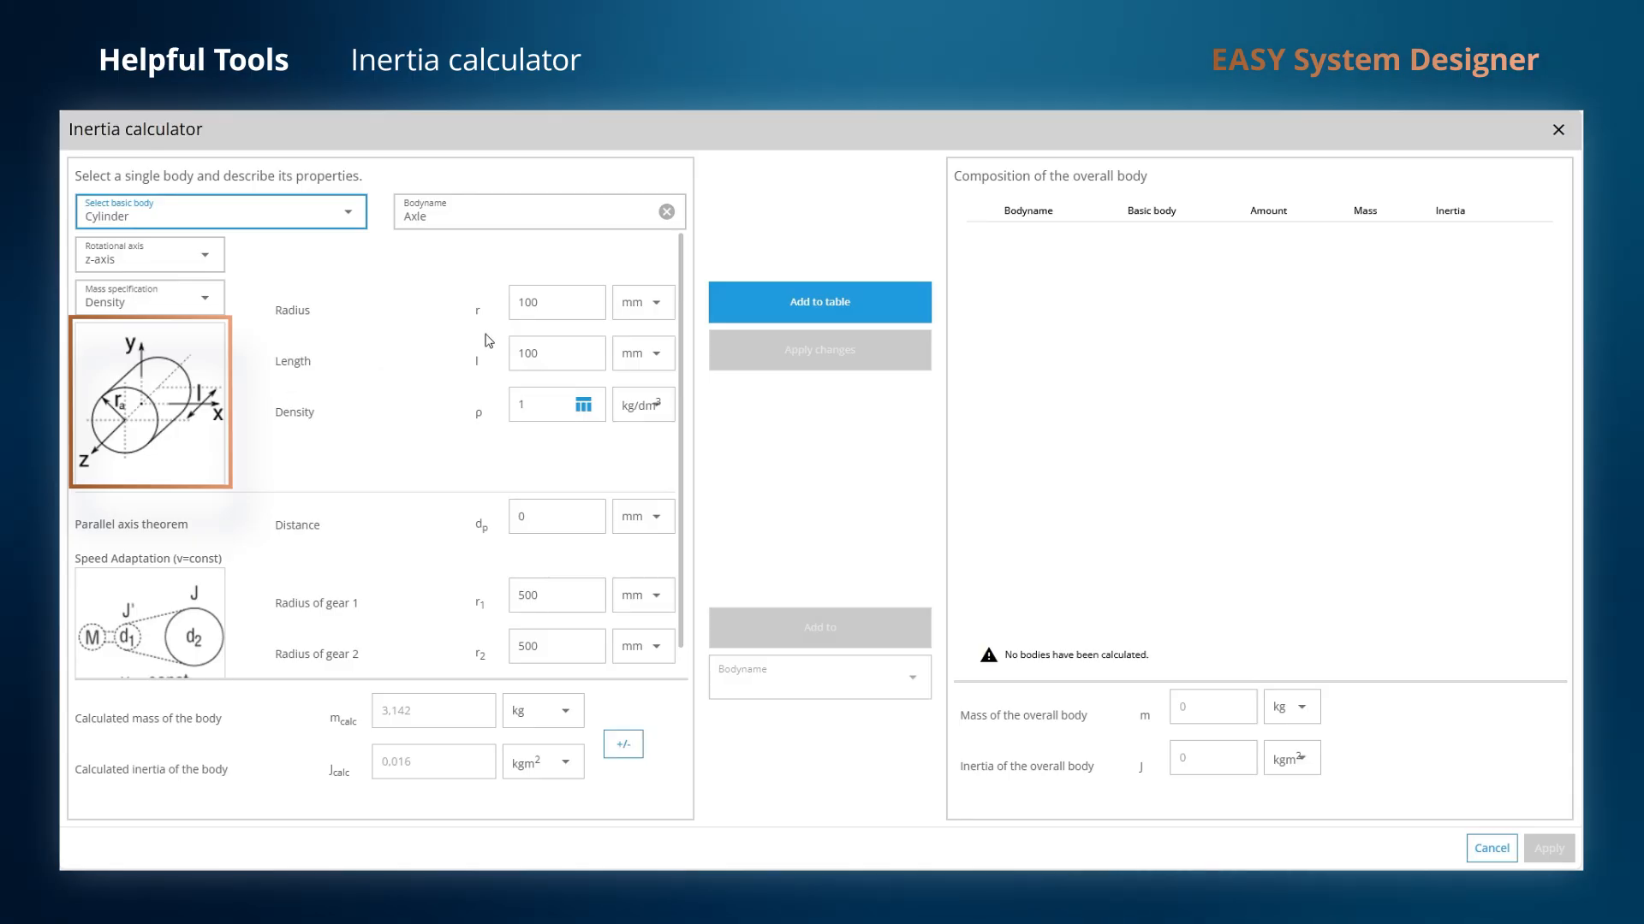
Set the axle cylinder's radius to 25 mm and its length to 500 mm
{"action": "double_click", "coordinate": [546, 302]}
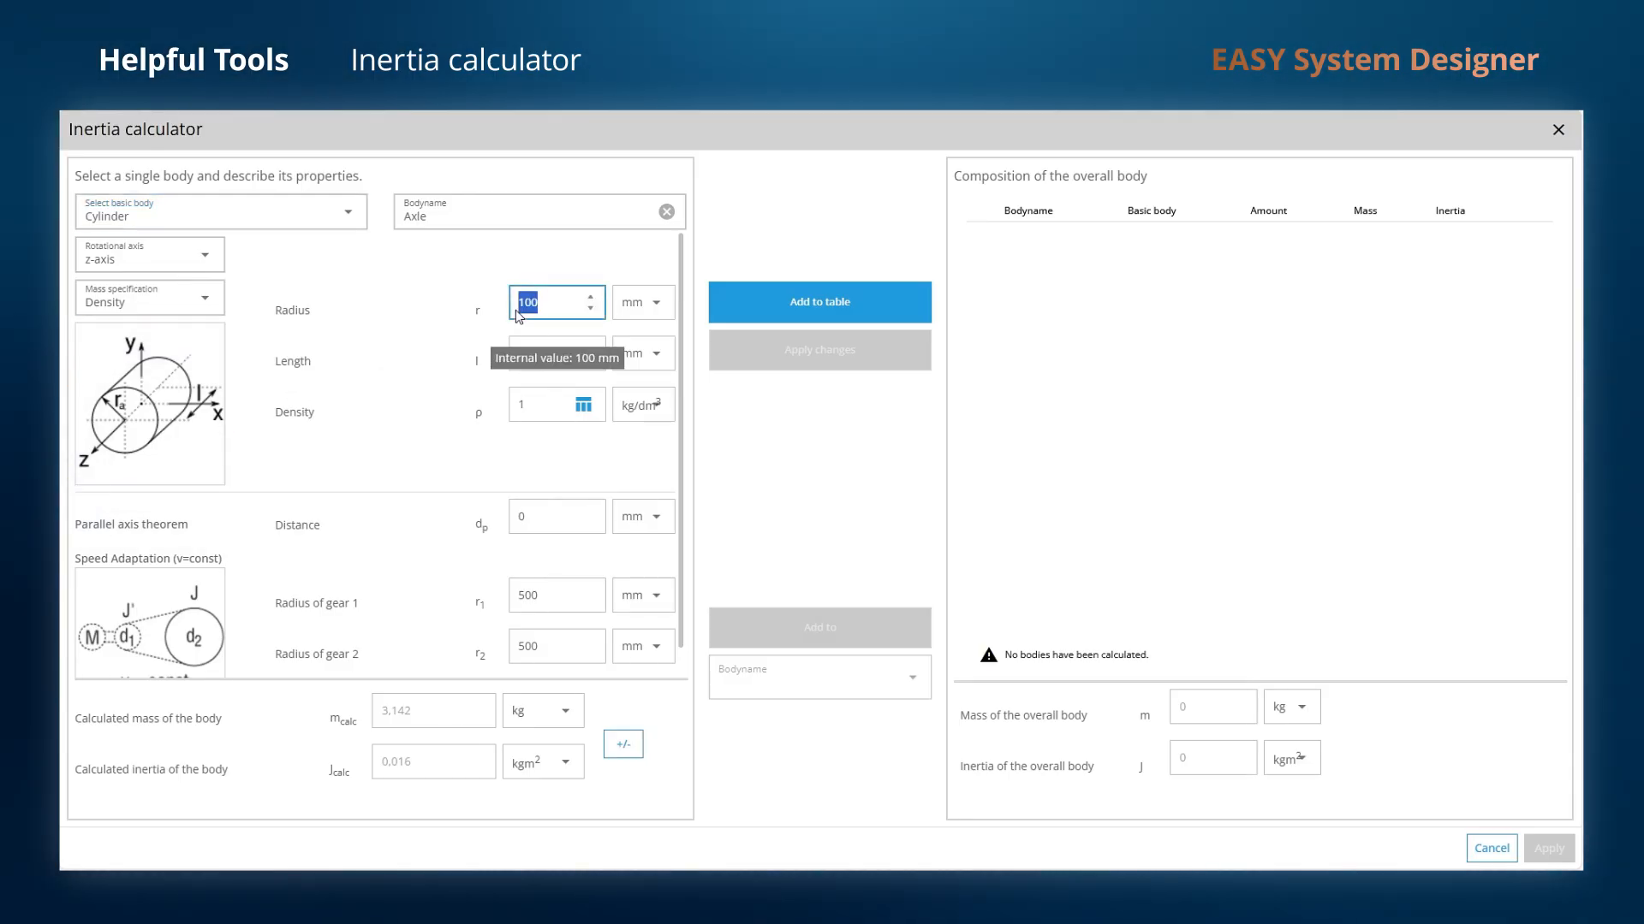
{"action": "type", "text": "25"}
{"action": "key", "text": "Tab"}
{"action": "type", "text": "500"}
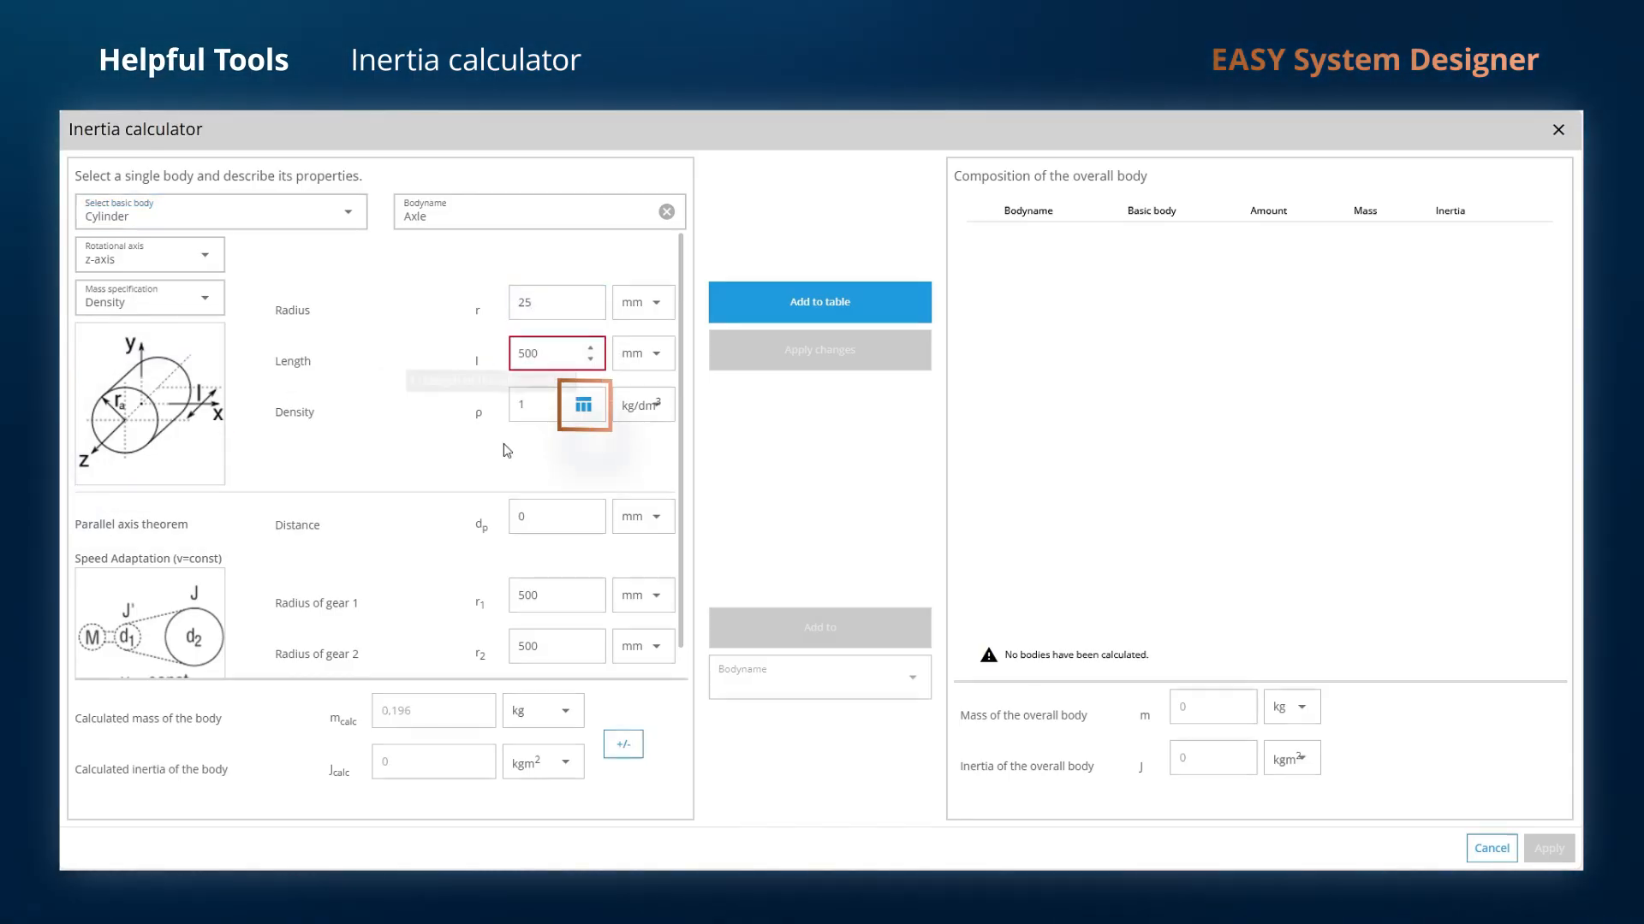
Assign the axle the 7.85 kg/dm³ material from the density table and add it to the overall body
{"action": "left_click", "coordinate": [583, 405]}
{"action": "scroll", "coordinate": [890, 700], "scroll_direction": "down", "scroll_amount": 5}
{"action": "scroll", "coordinate": [890, 700], "scroll_direction": "down", "scroll_amount": 8}
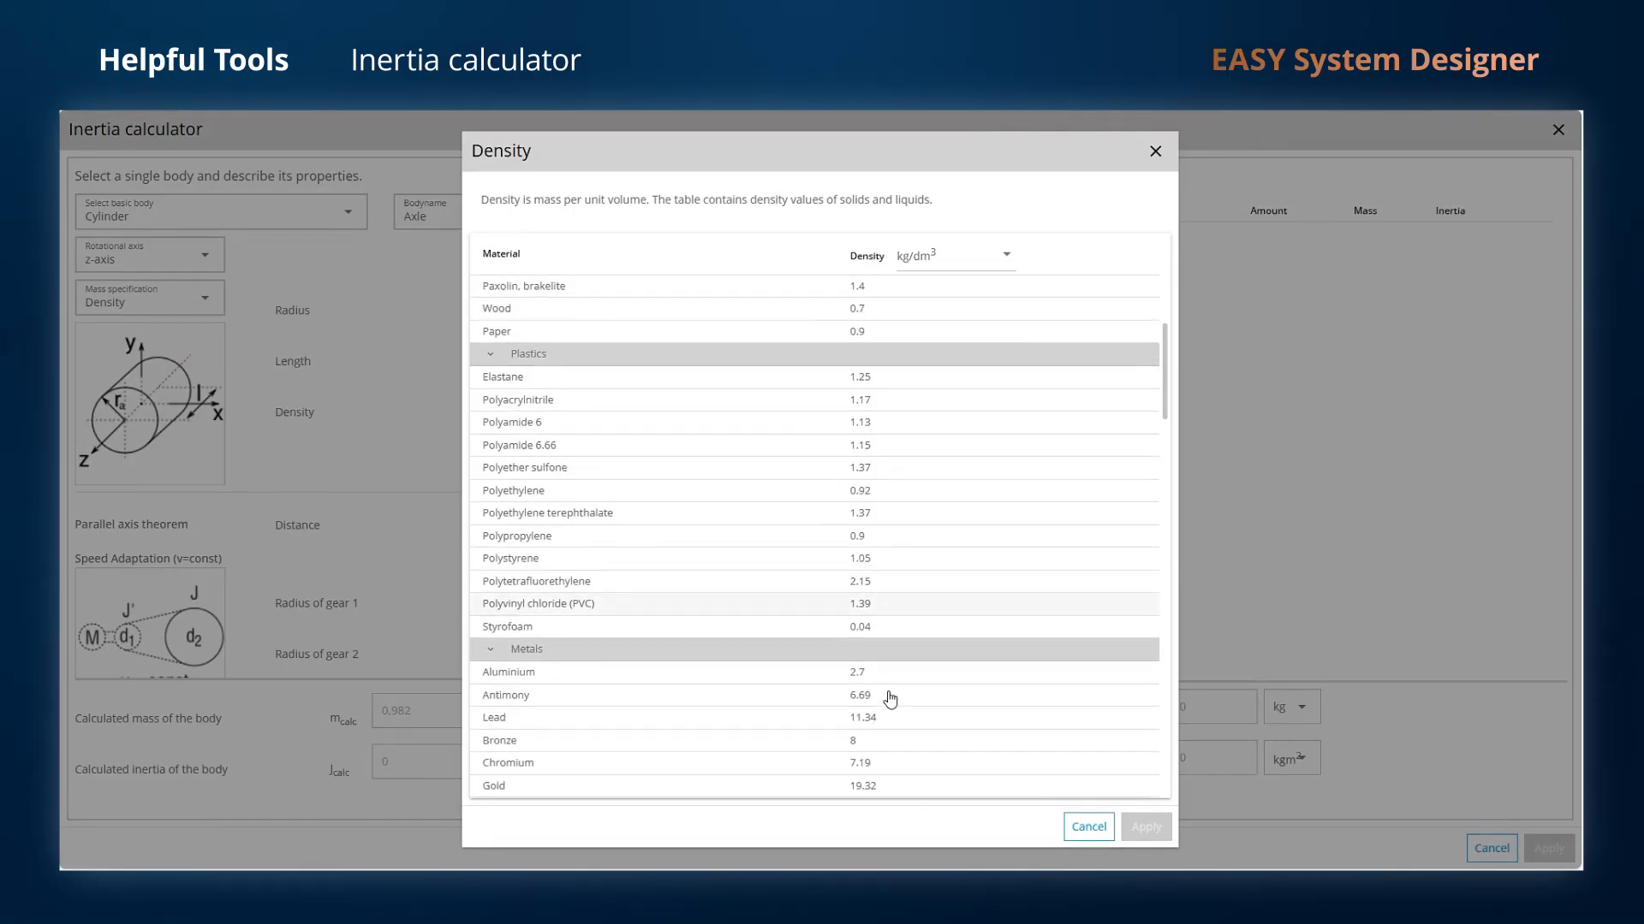
{"action": "left_click", "coordinate": [910, 627]}
{"action": "left_click", "coordinate": [1165, 838]}
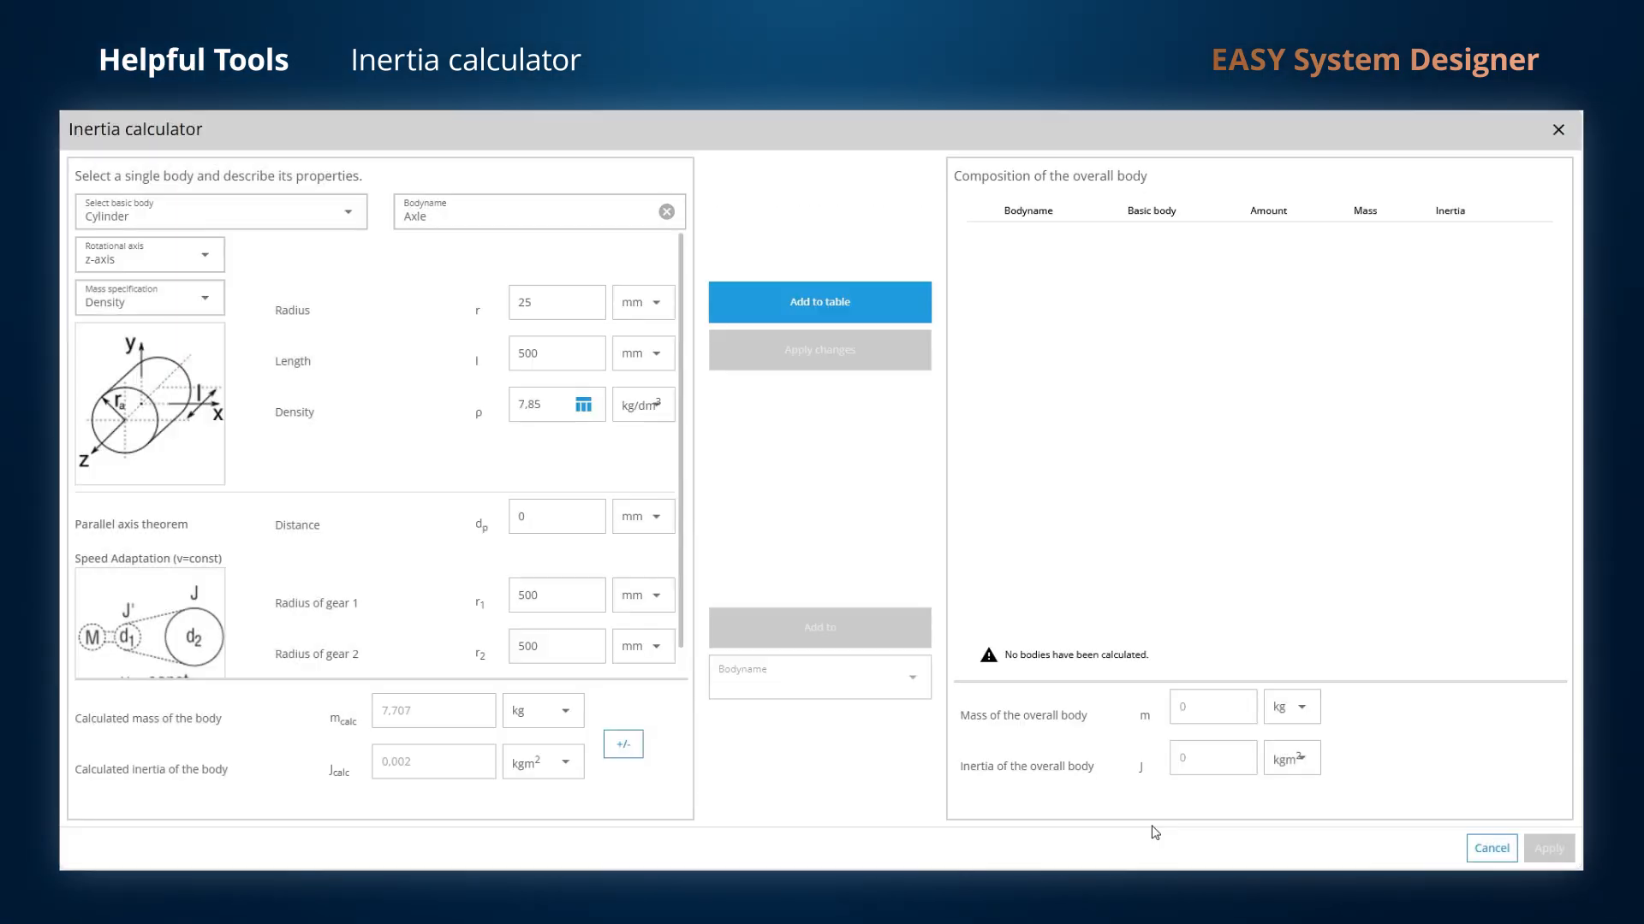
{"action": "left_click", "coordinate": [781, 308]}
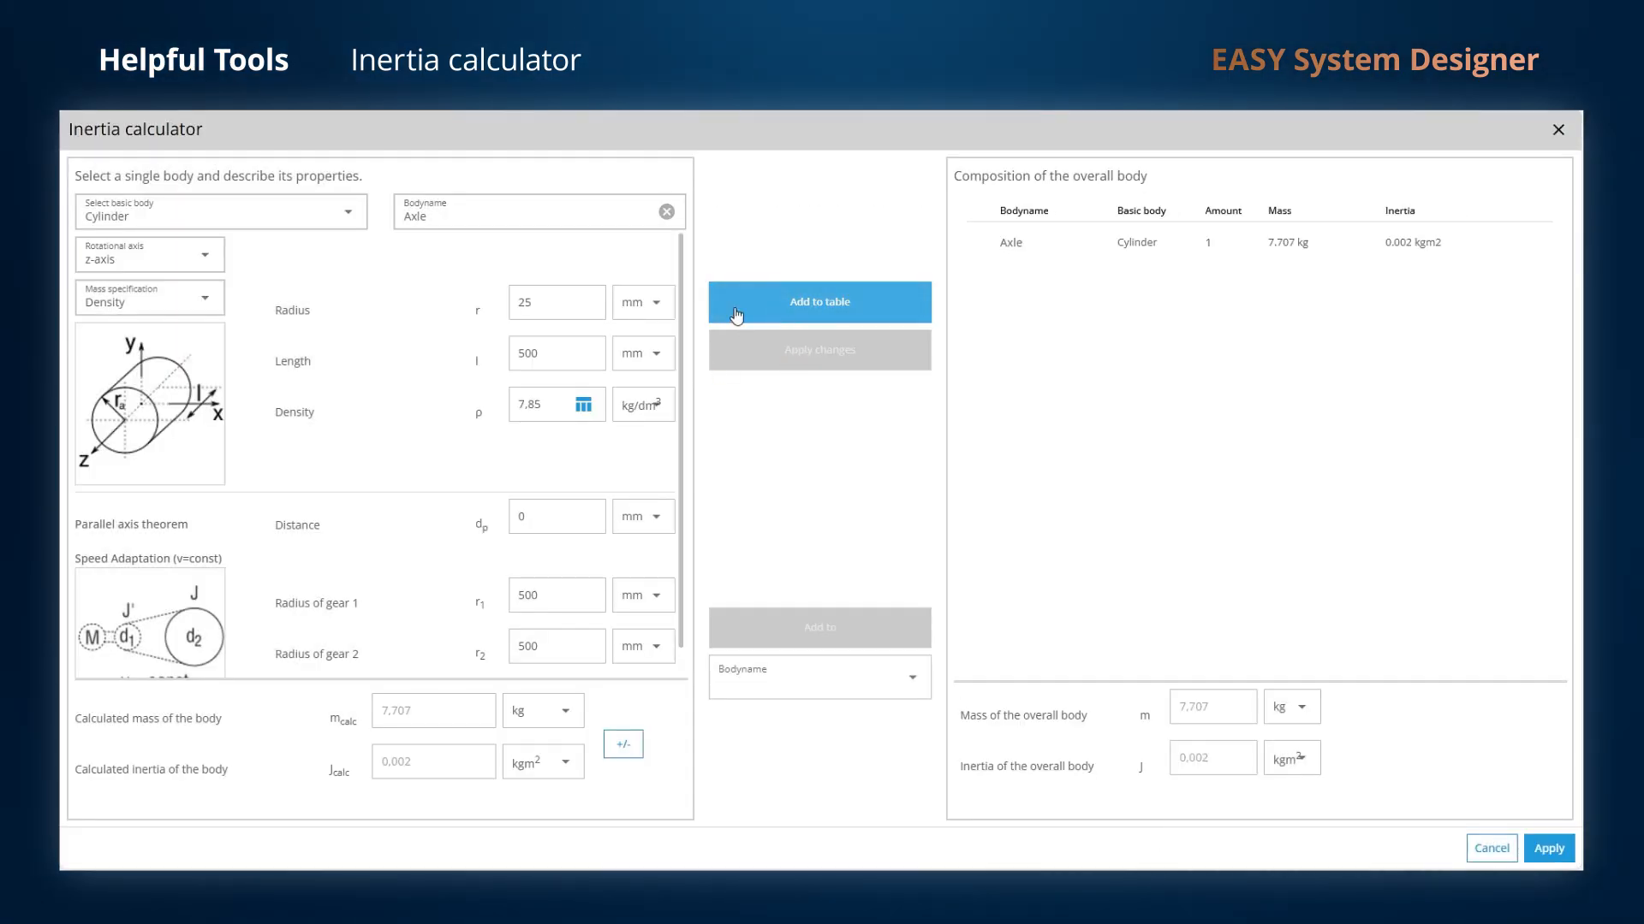
Rename the body "Axle2" and add it to the overall body as a second identical axle
{"action": "left_click", "coordinate": [462, 216]}
{"action": "type", "text": "2"}
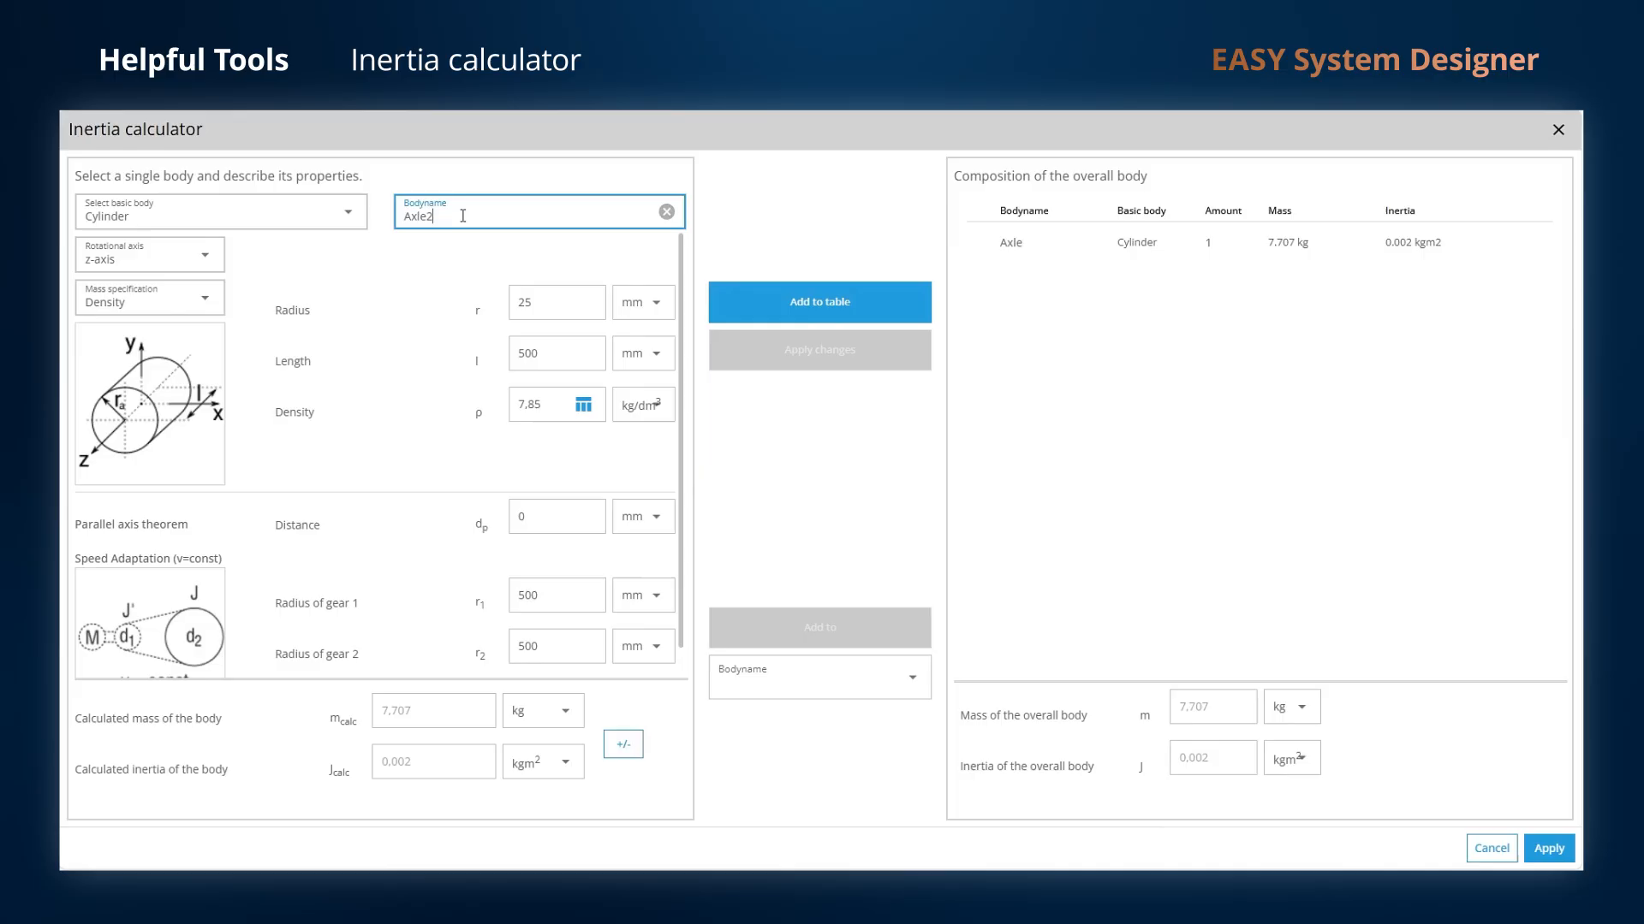
{"action": "left_click", "coordinate": [841, 315]}
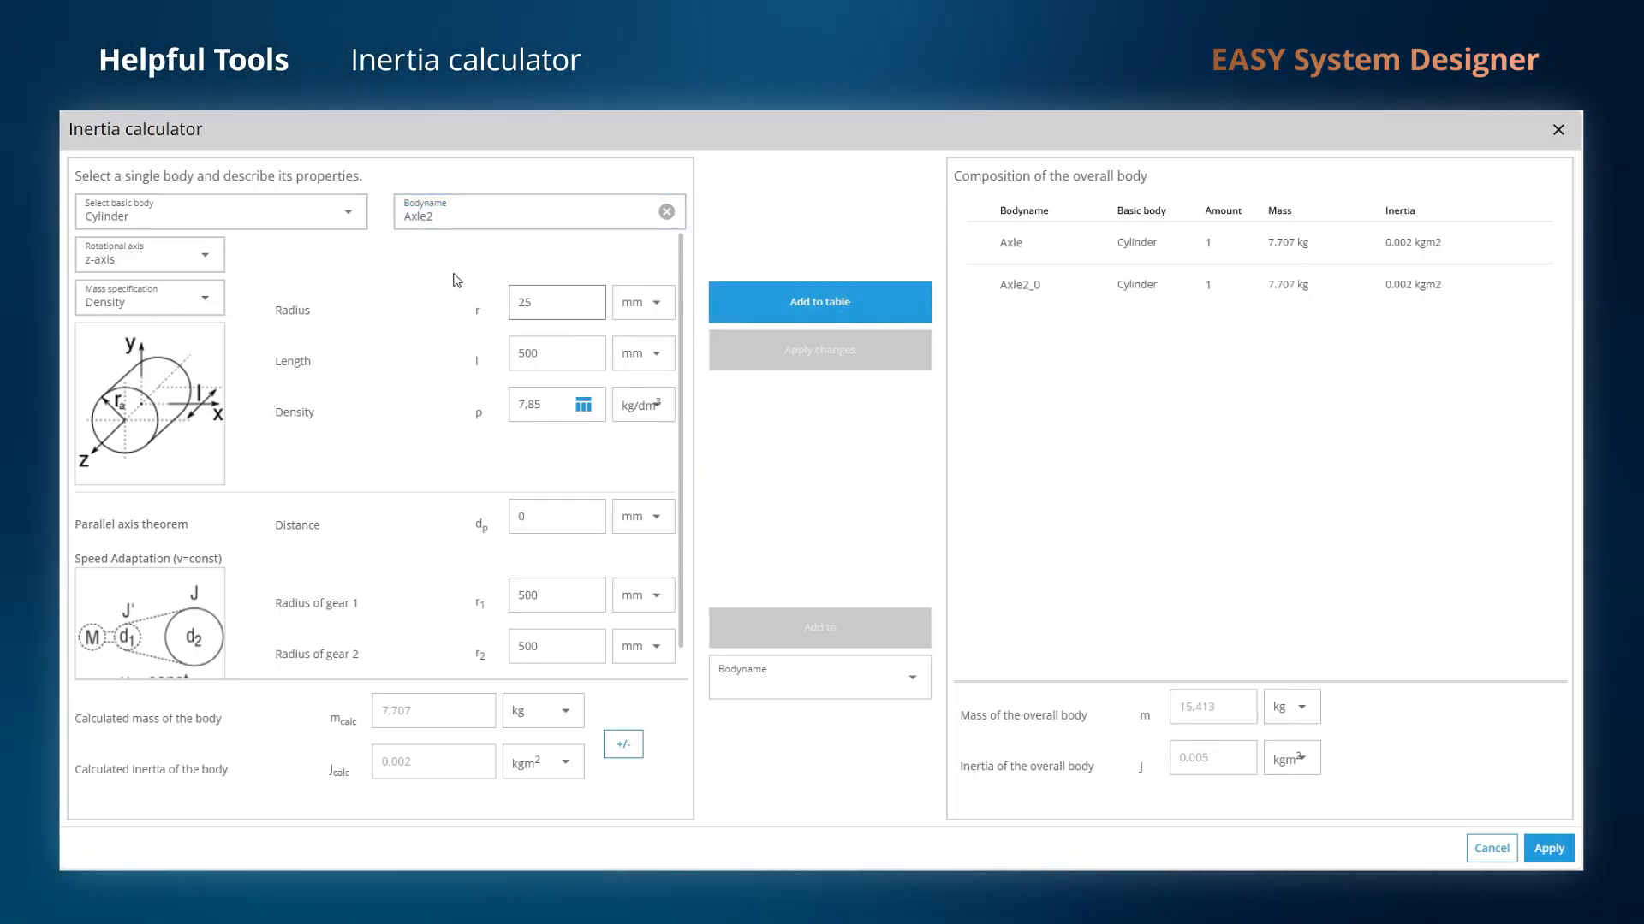
Describe a cylinder named "Wheel" with radius 125 mm and length 50 mm
{"action": "left_click", "coordinate": [469, 214]}
{"action": "double_click", "coordinate": [449, 214]}
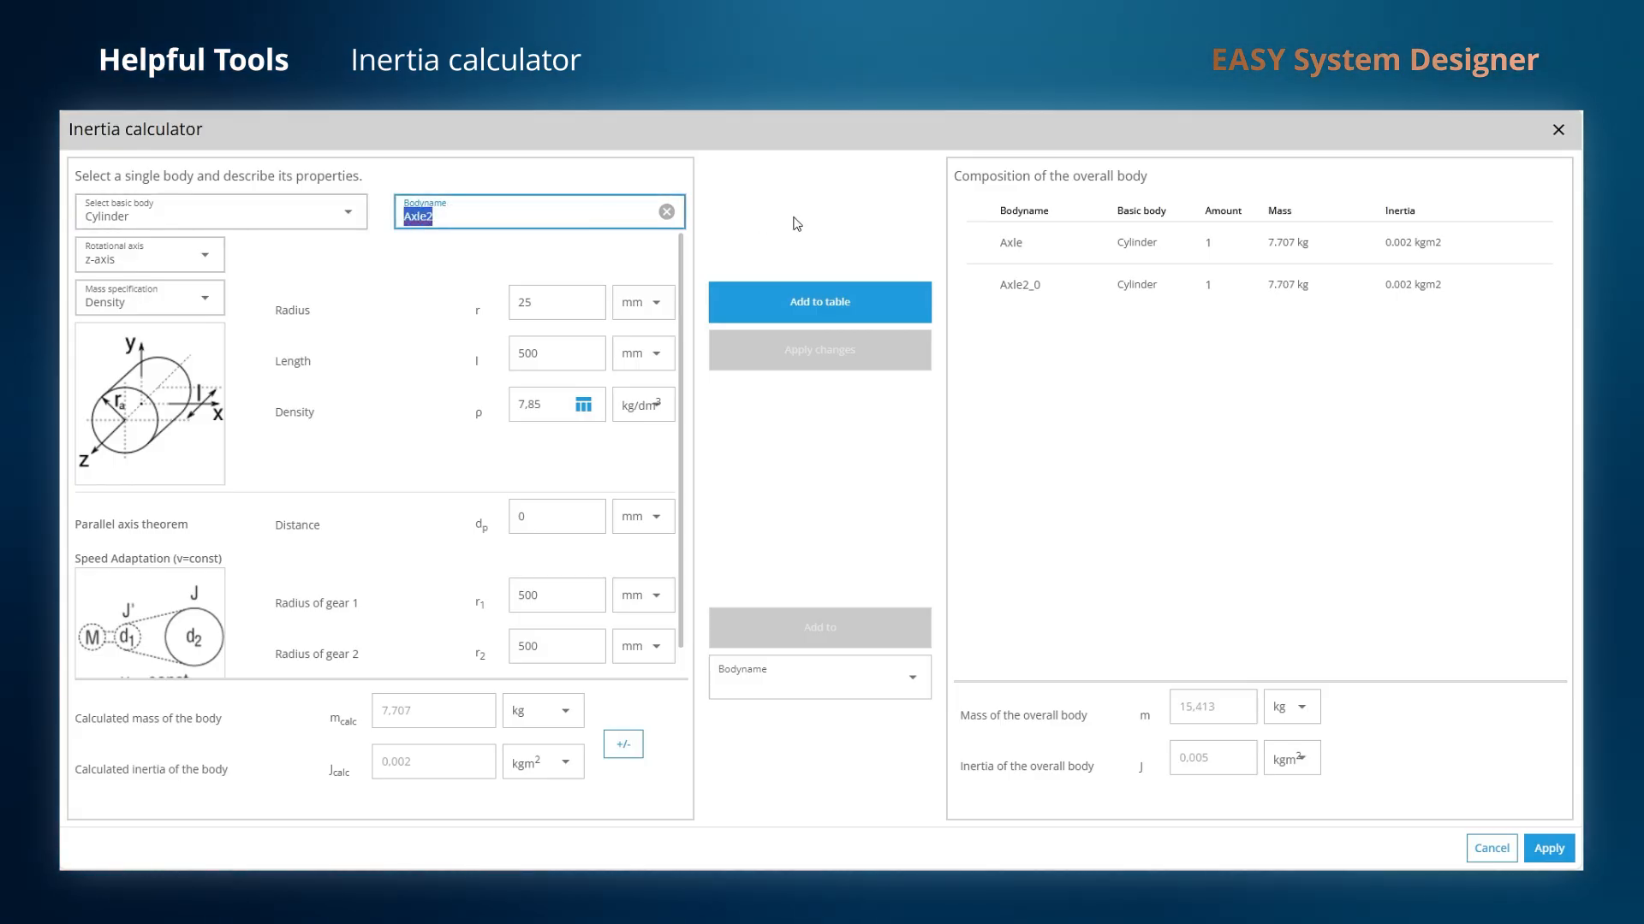
{"action": "type", "text": "Wheel"}
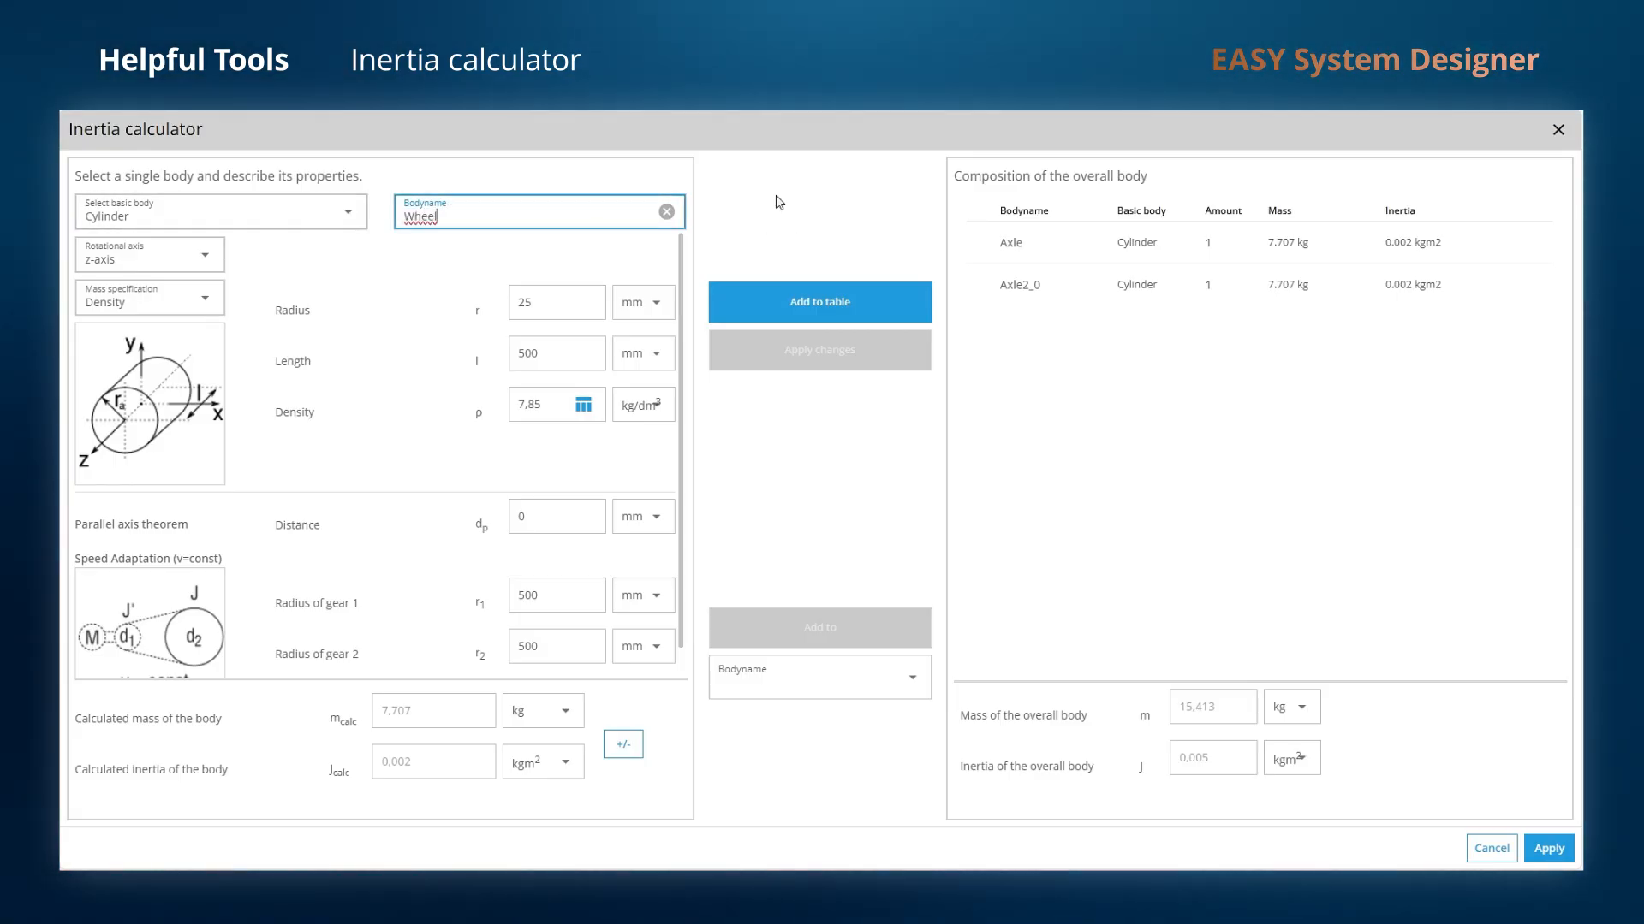
{"action": "left_click", "coordinate": [521, 302]}
{"action": "type", "text": "1"}
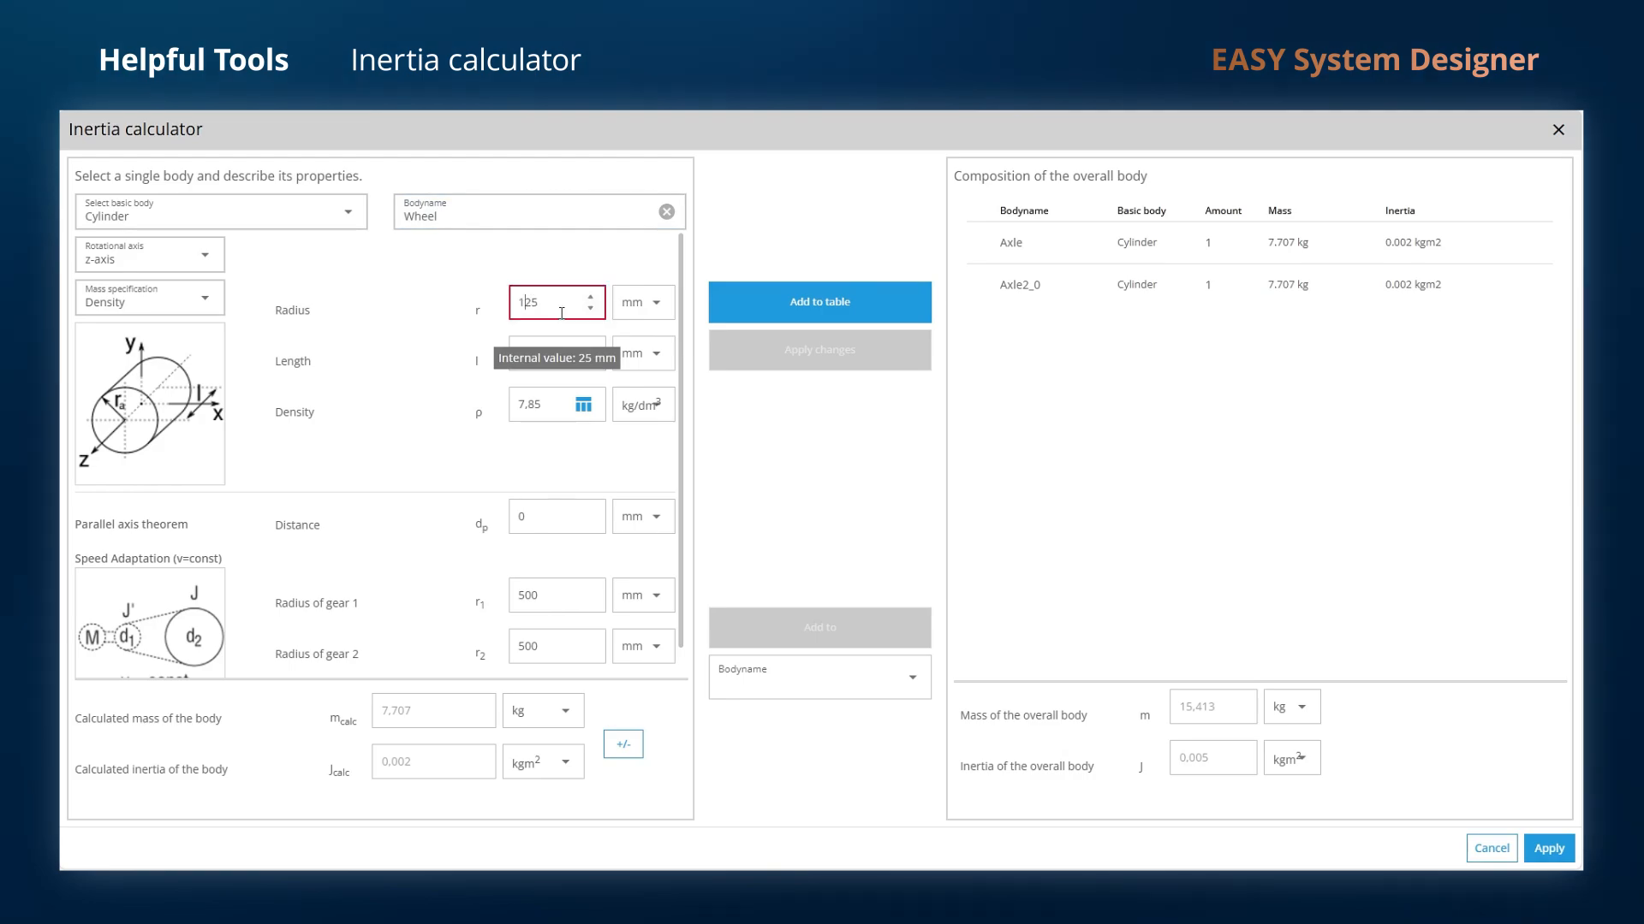
{"action": "key", "text": "Tab"}
{"action": "type", "text": "50"}
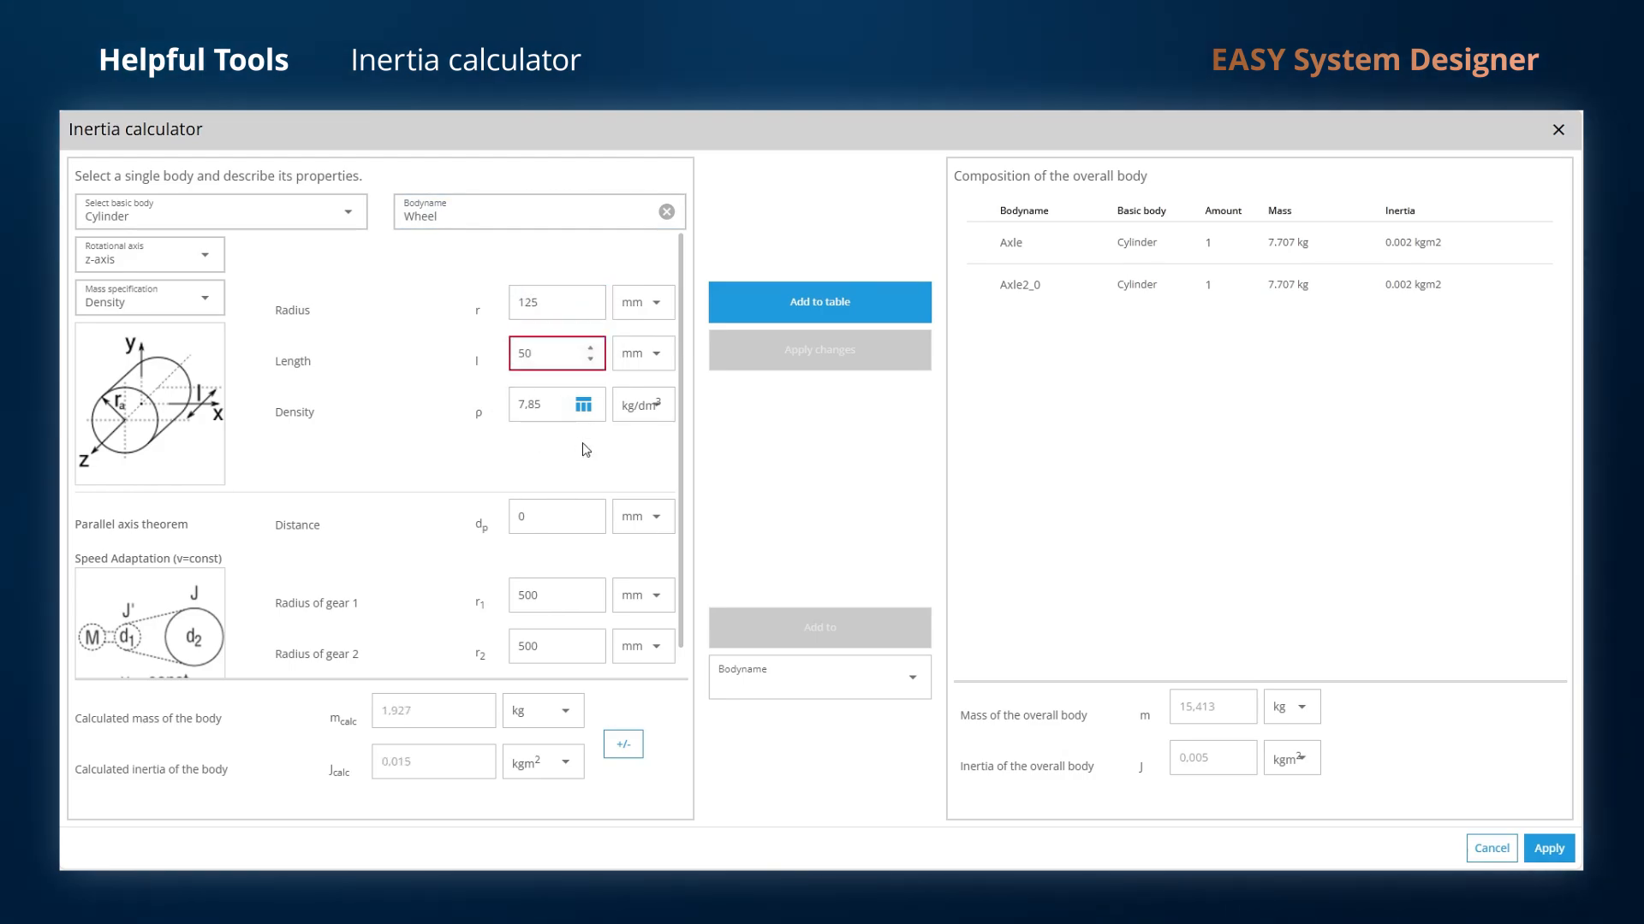
Assign the wheel the Hard rubber density of 1.5 kg/dm³ from the material table and add it to the overall body
{"action": "left_click", "coordinate": [583, 404]}
{"action": "scroll", "coordinate": [837, 613], "scroll_direction": "down", "scroll_amount": 15}
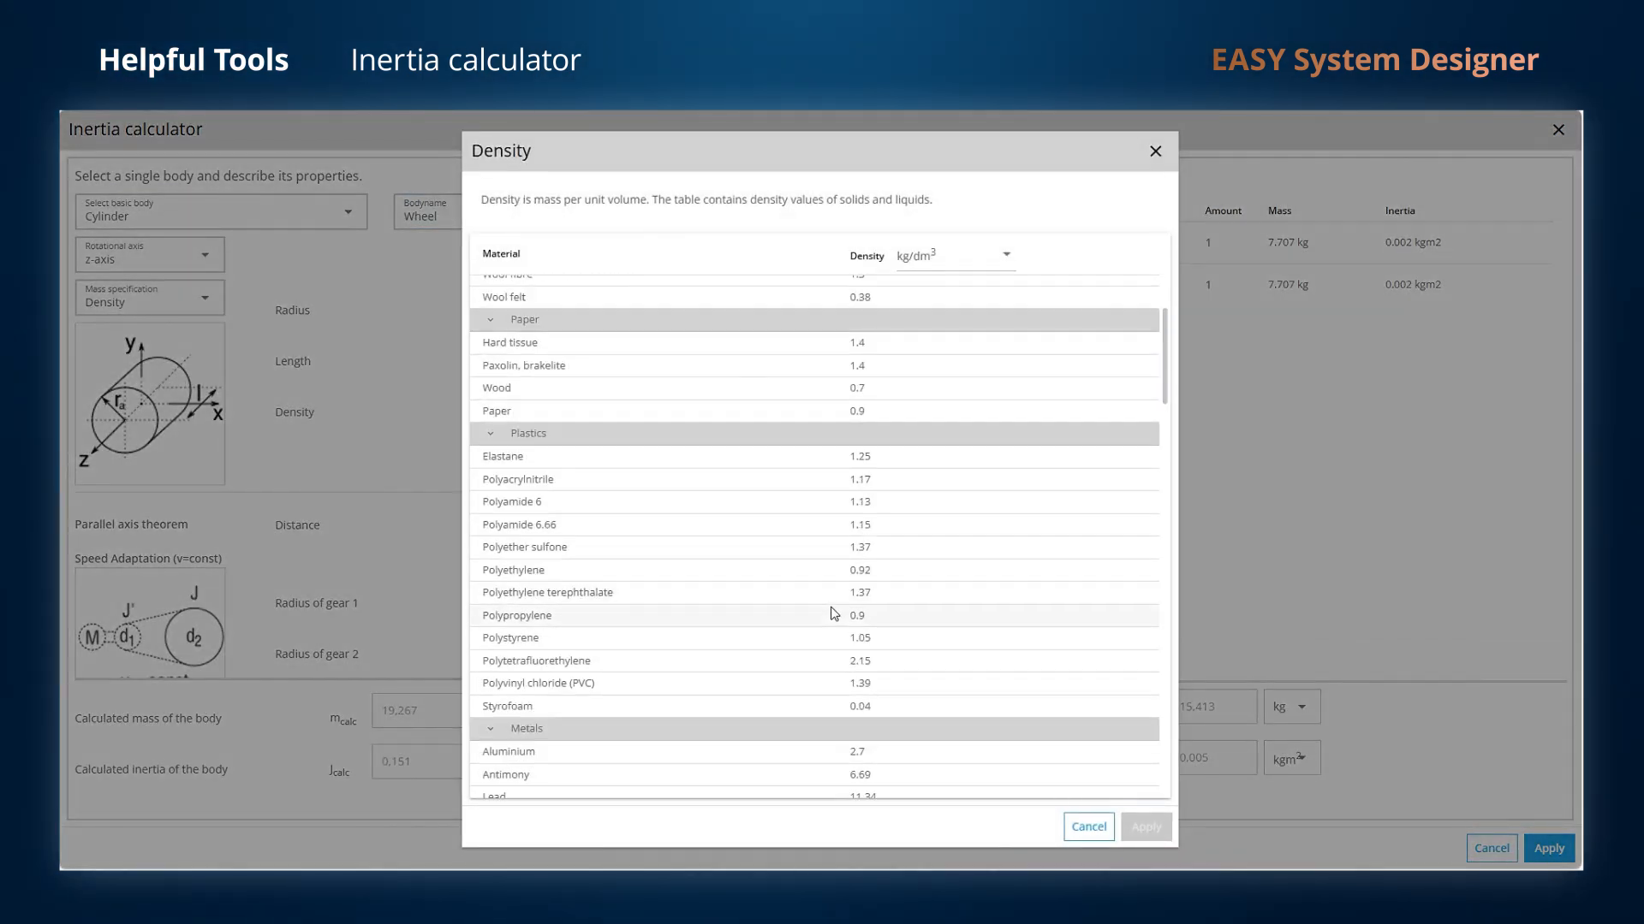
{"action": "left_click", "coordinate": [903, 546]}
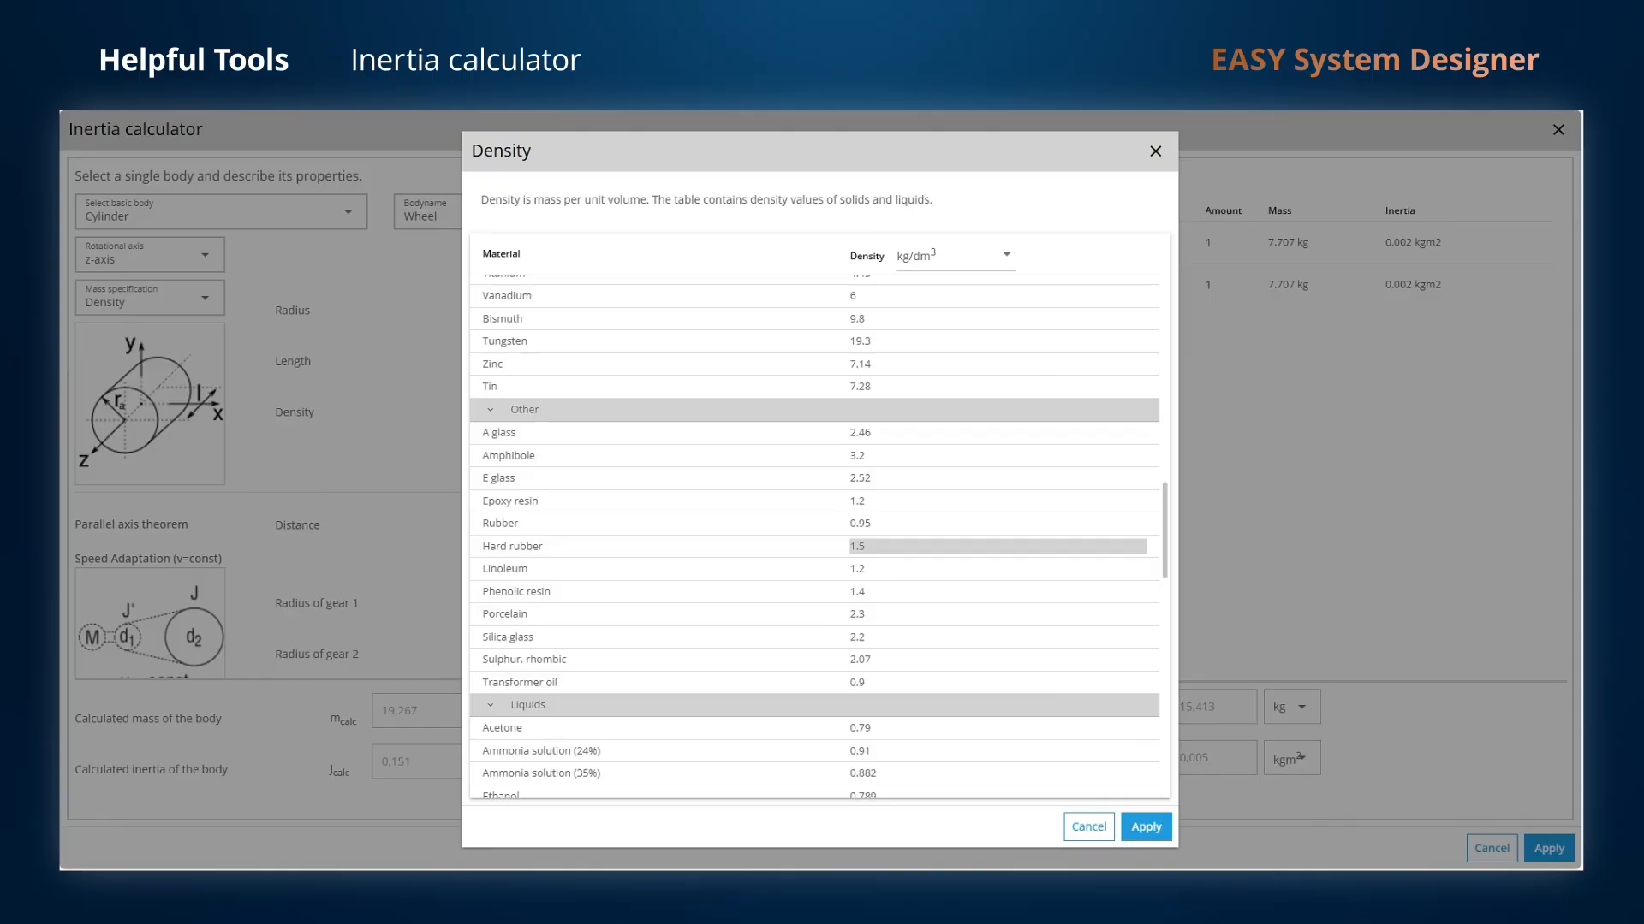
{"action": "left_click", "coordinate": [1145, 829]}
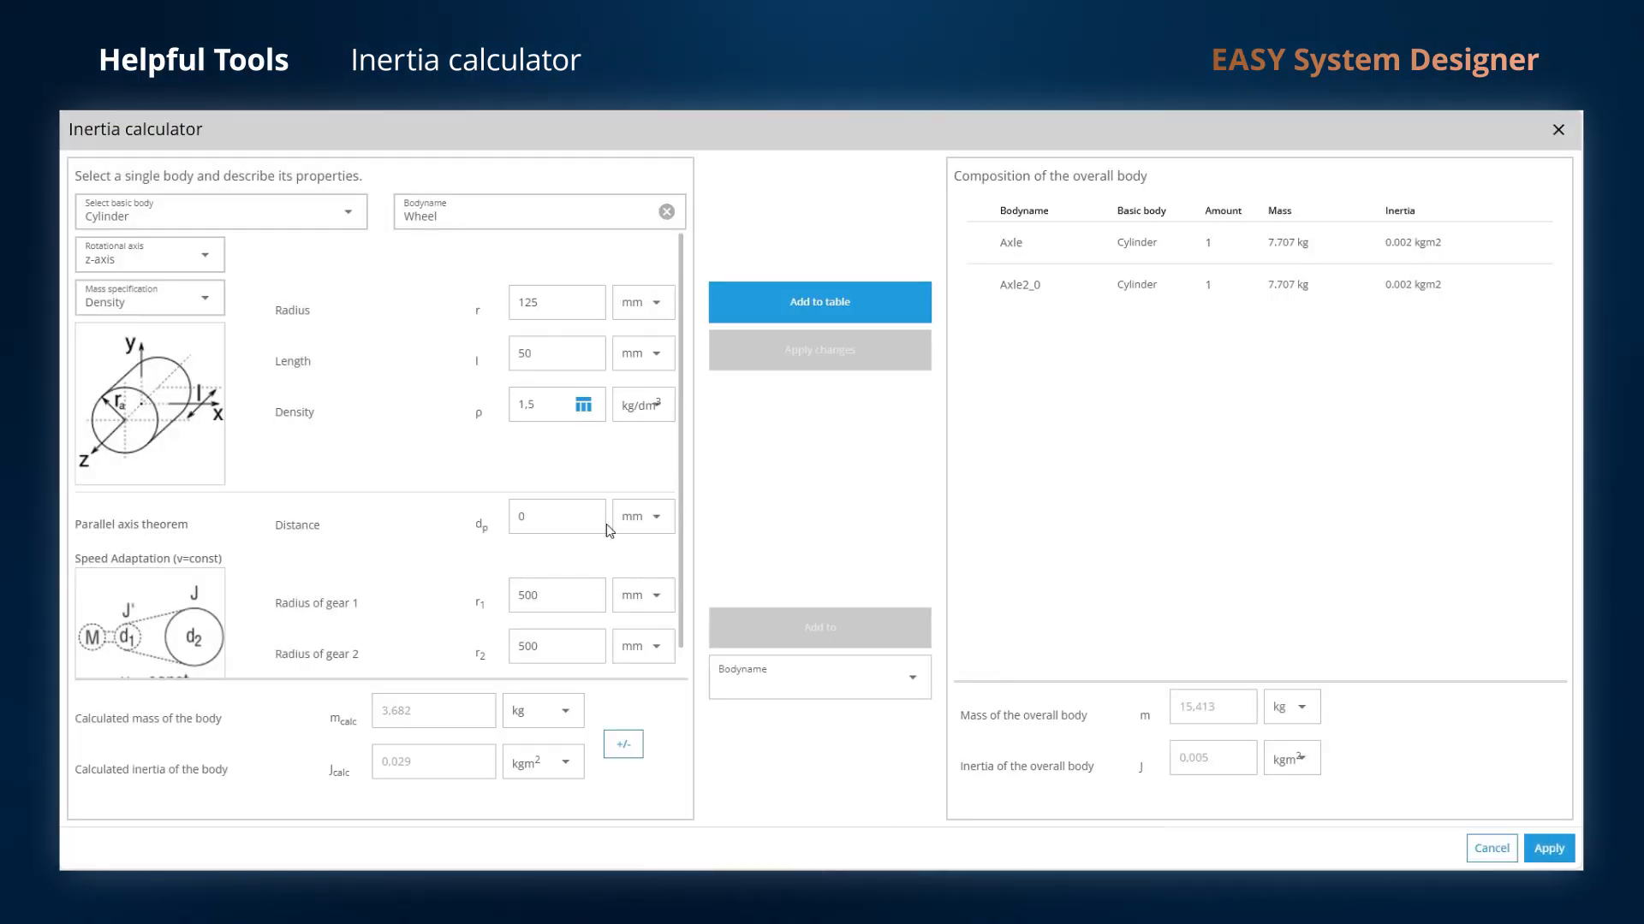
{"action": "left_click", "coordinate": [820, 302]}
Add two more identical wheels to the overall body, named "Wheel2" and "Wheel3"
{"action": "left_click", "coordinate": [594, 211]}
{"action": "type", "text": "2"}
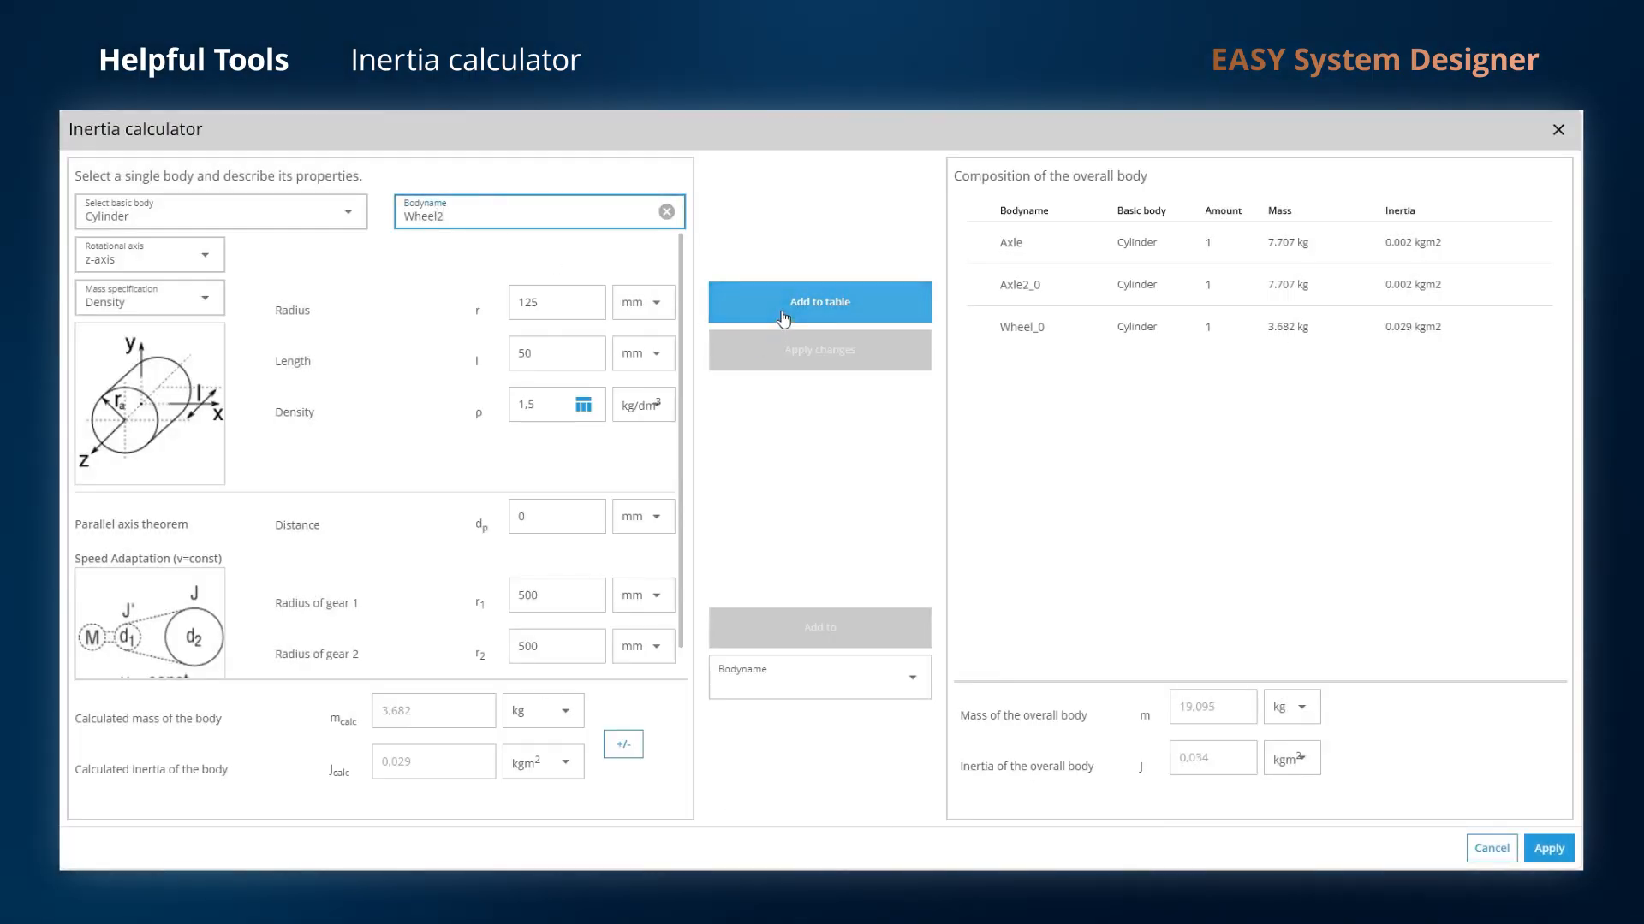
{"action": "left_click", "coordinate": [782, 318]}
{"action": "left_click", "coordinate": [492, 213]}
{"action": "key", "text": "BackSpace"}
{"action": "type", "text": "3"}
{"action": "left_click", "coordinate": [709, 319]}
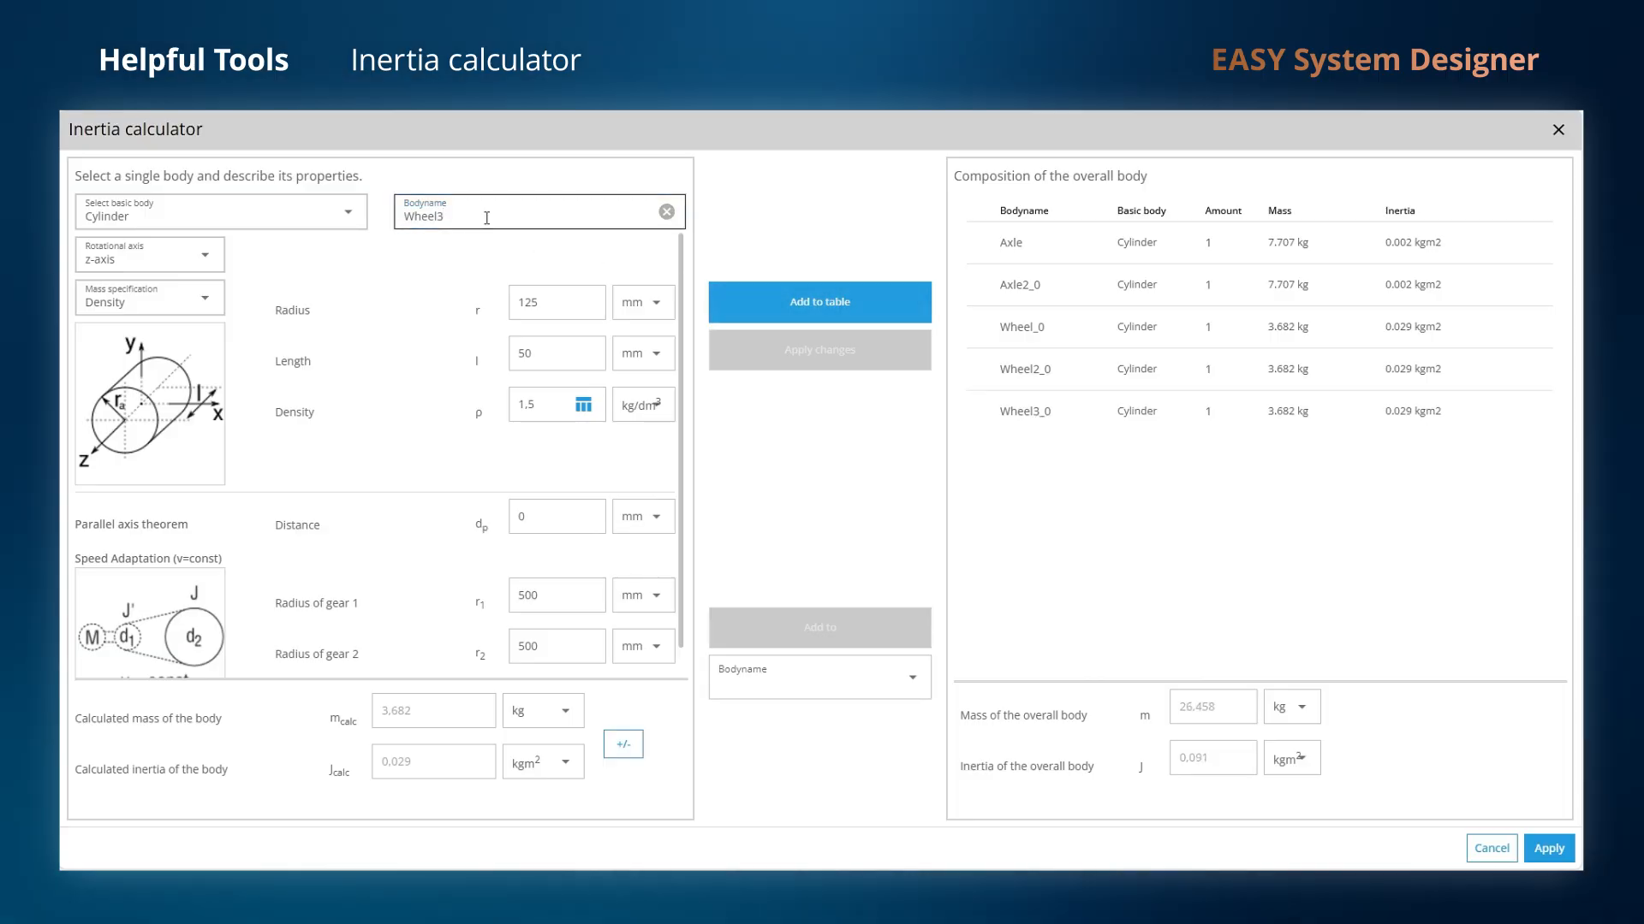
Add a fourth identical wheel named "Wheel4" and apply the total inertia to the additional moment of inertia
{"action": "left_click", "coordinate": [485, 213]}
{"action": "key", "text": "BackSpace"}
{"action": "type", "text": "4"}
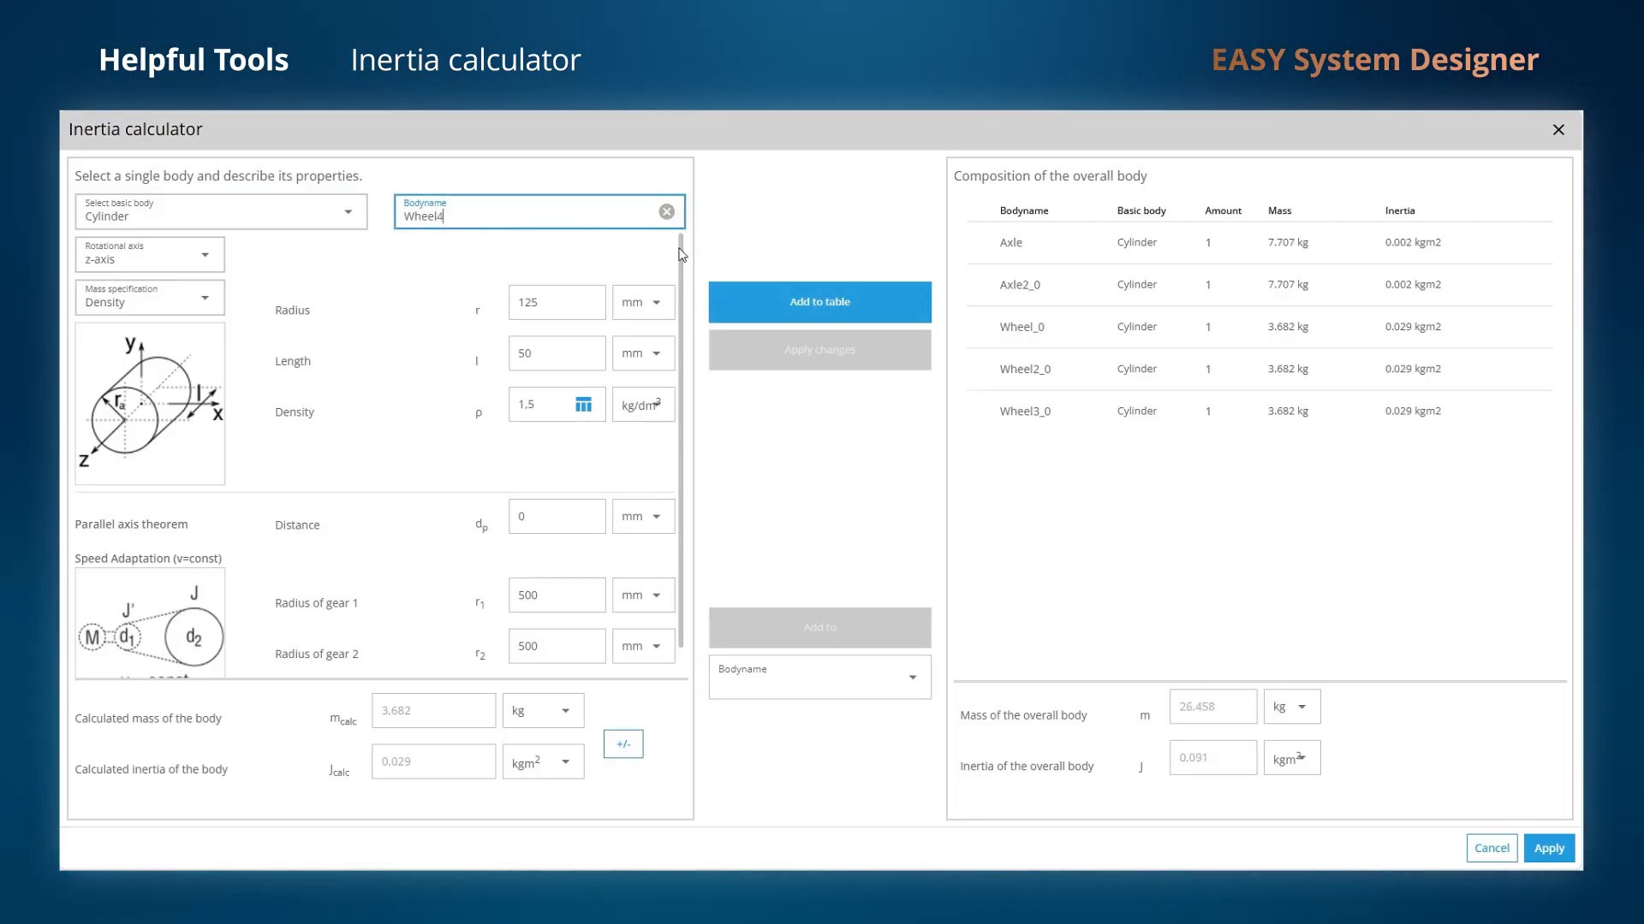
{"action": "left_click", "coordinate": [770, 304]}
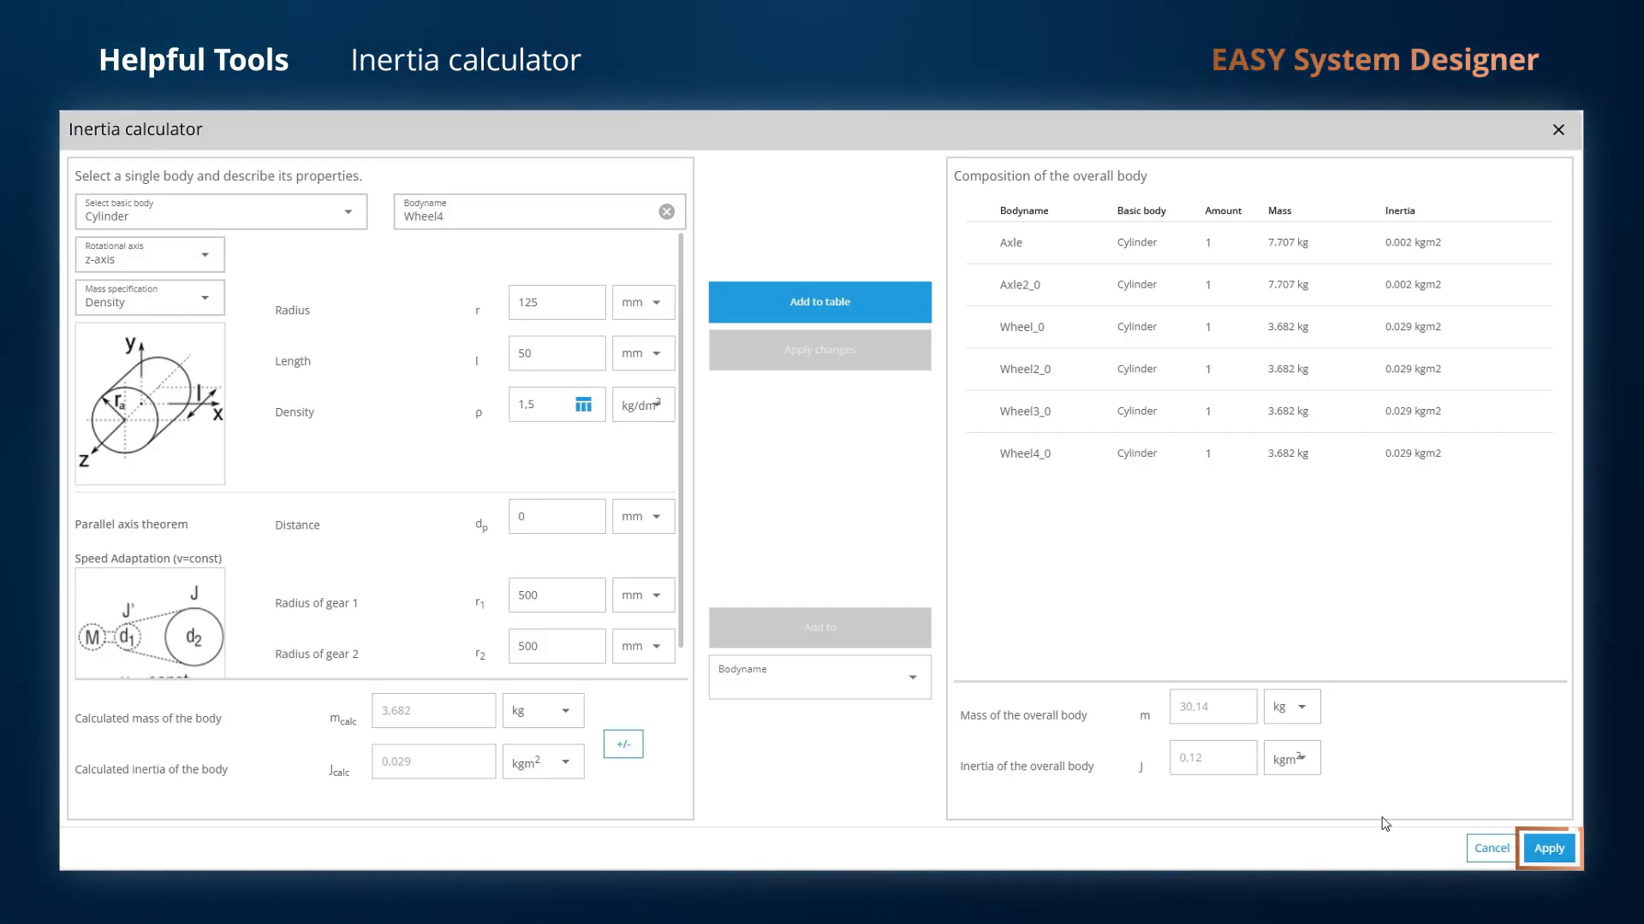
{"action": "left_click", "coordinate": [1549, 850]}
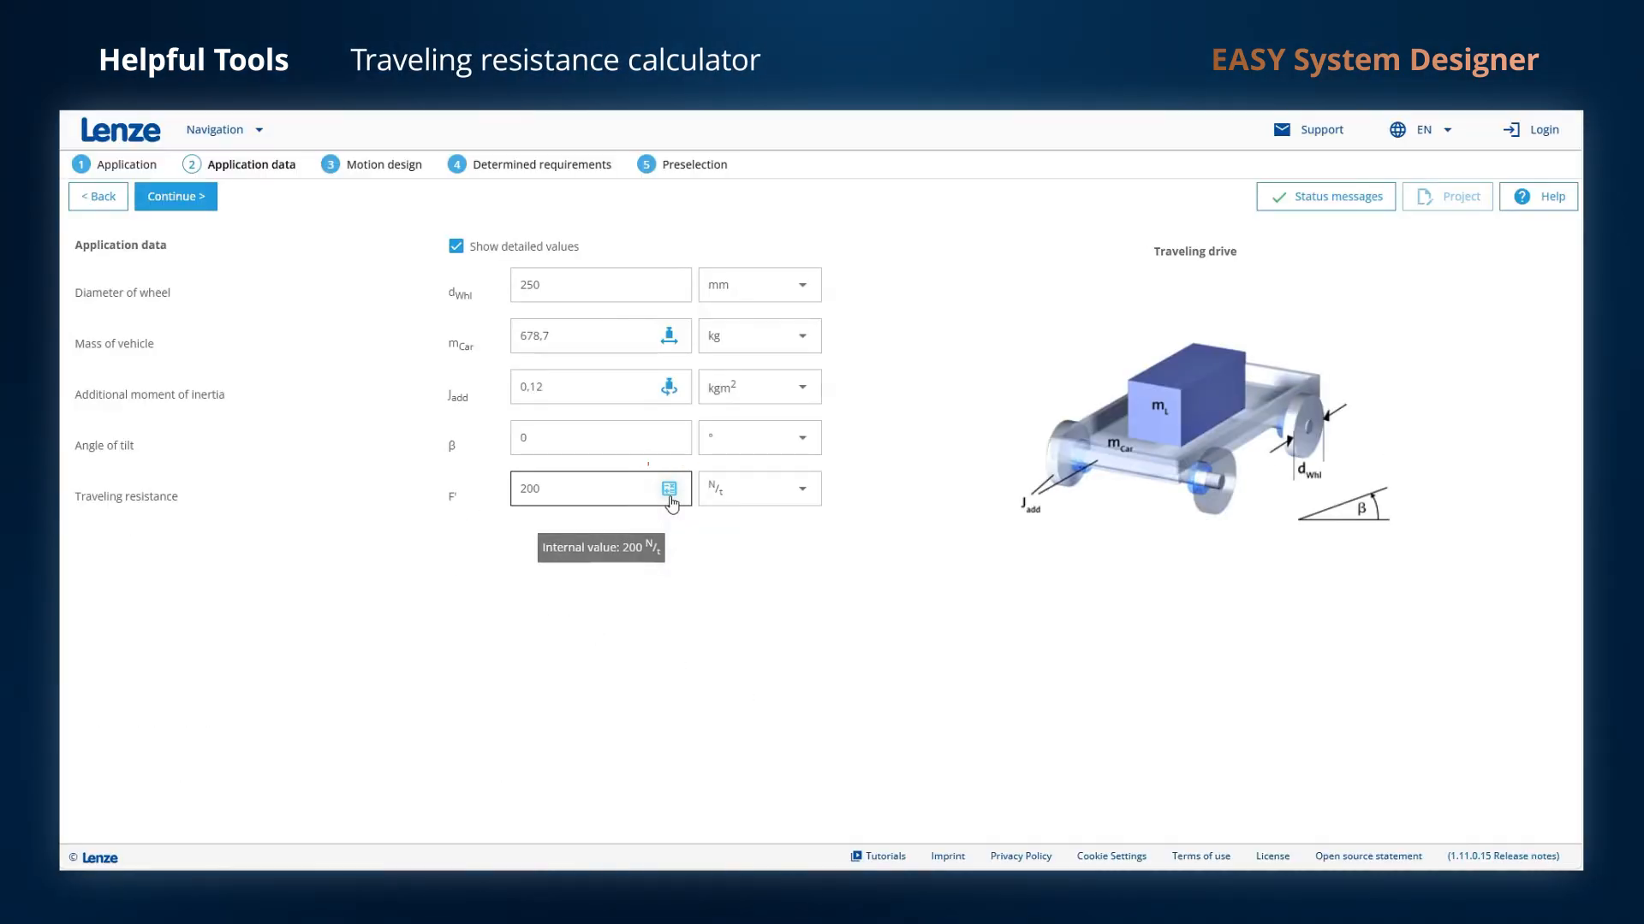
Calculate the traveling resistance with the Hard rubber / steel lever arm of 7 mm and apply it to the application data
{"action": "left_click", "coordinate": [670, 488]}
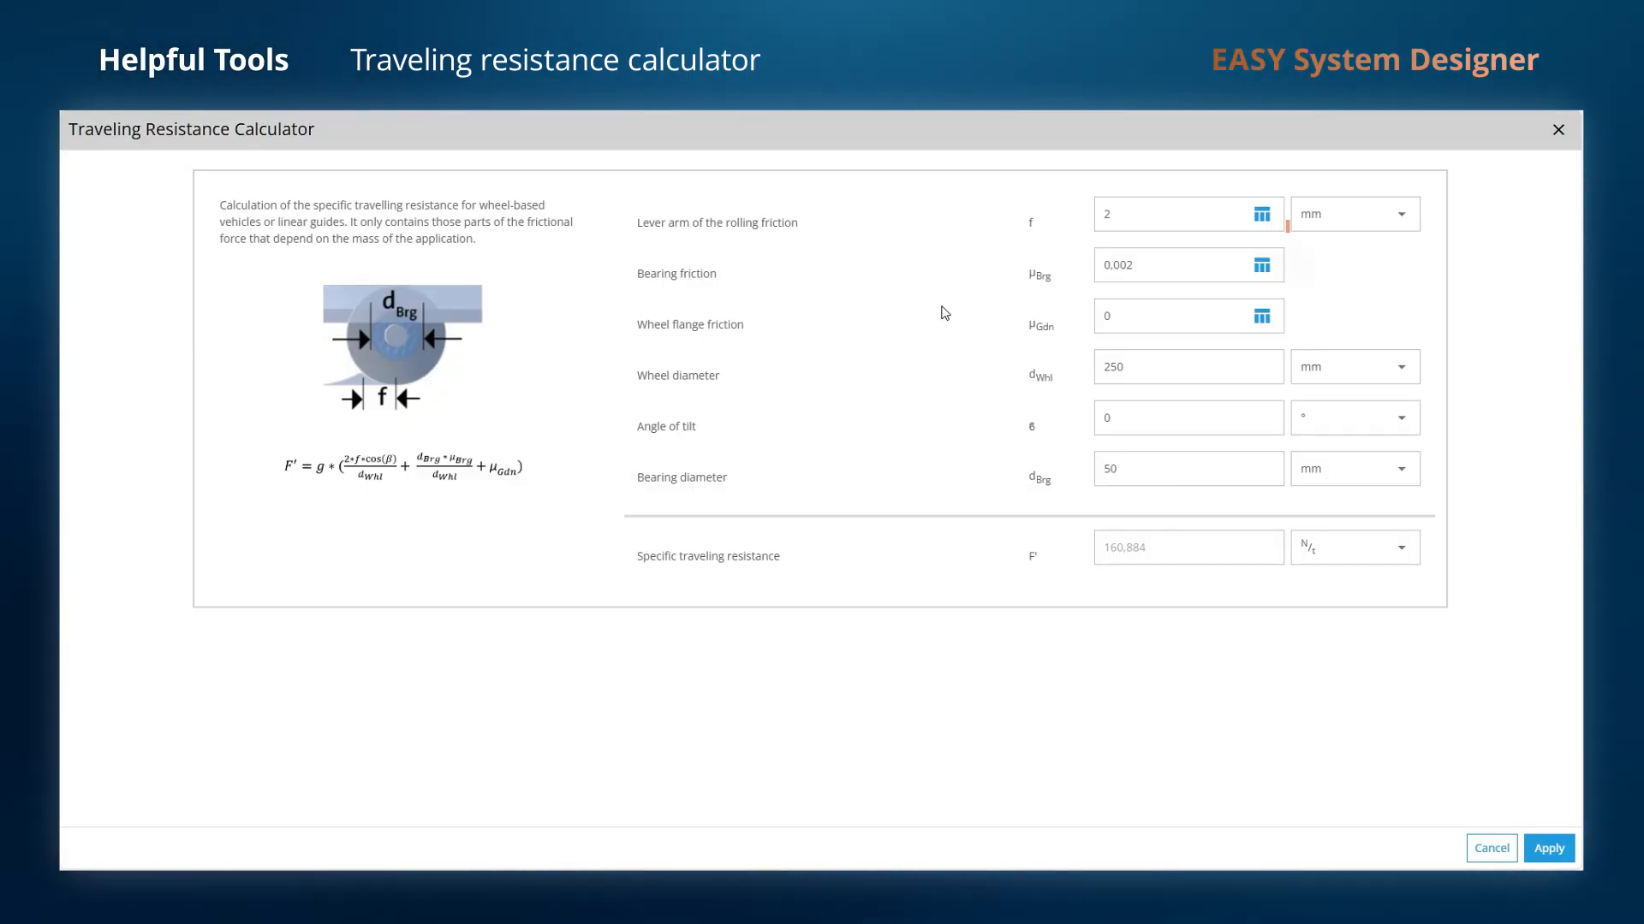
{"action": "left_click", "coordinate": [1274, 218]}
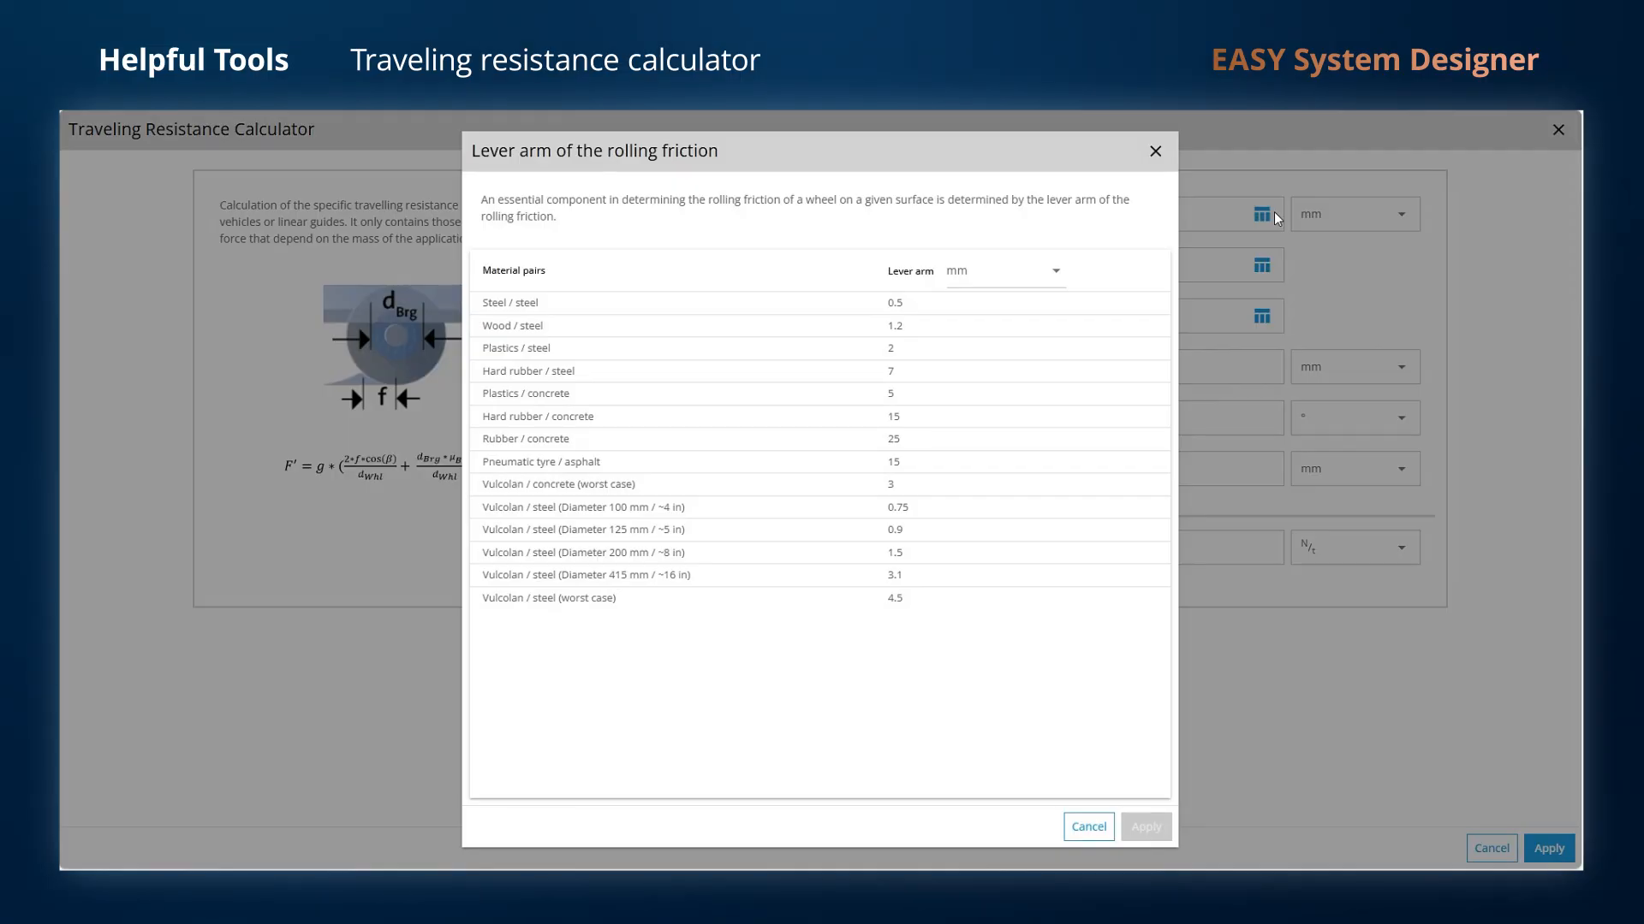
{"action": "left_click", "coordinate": [961, 372]}
{"action": "left_click", "coordinate": [1146, 826]}
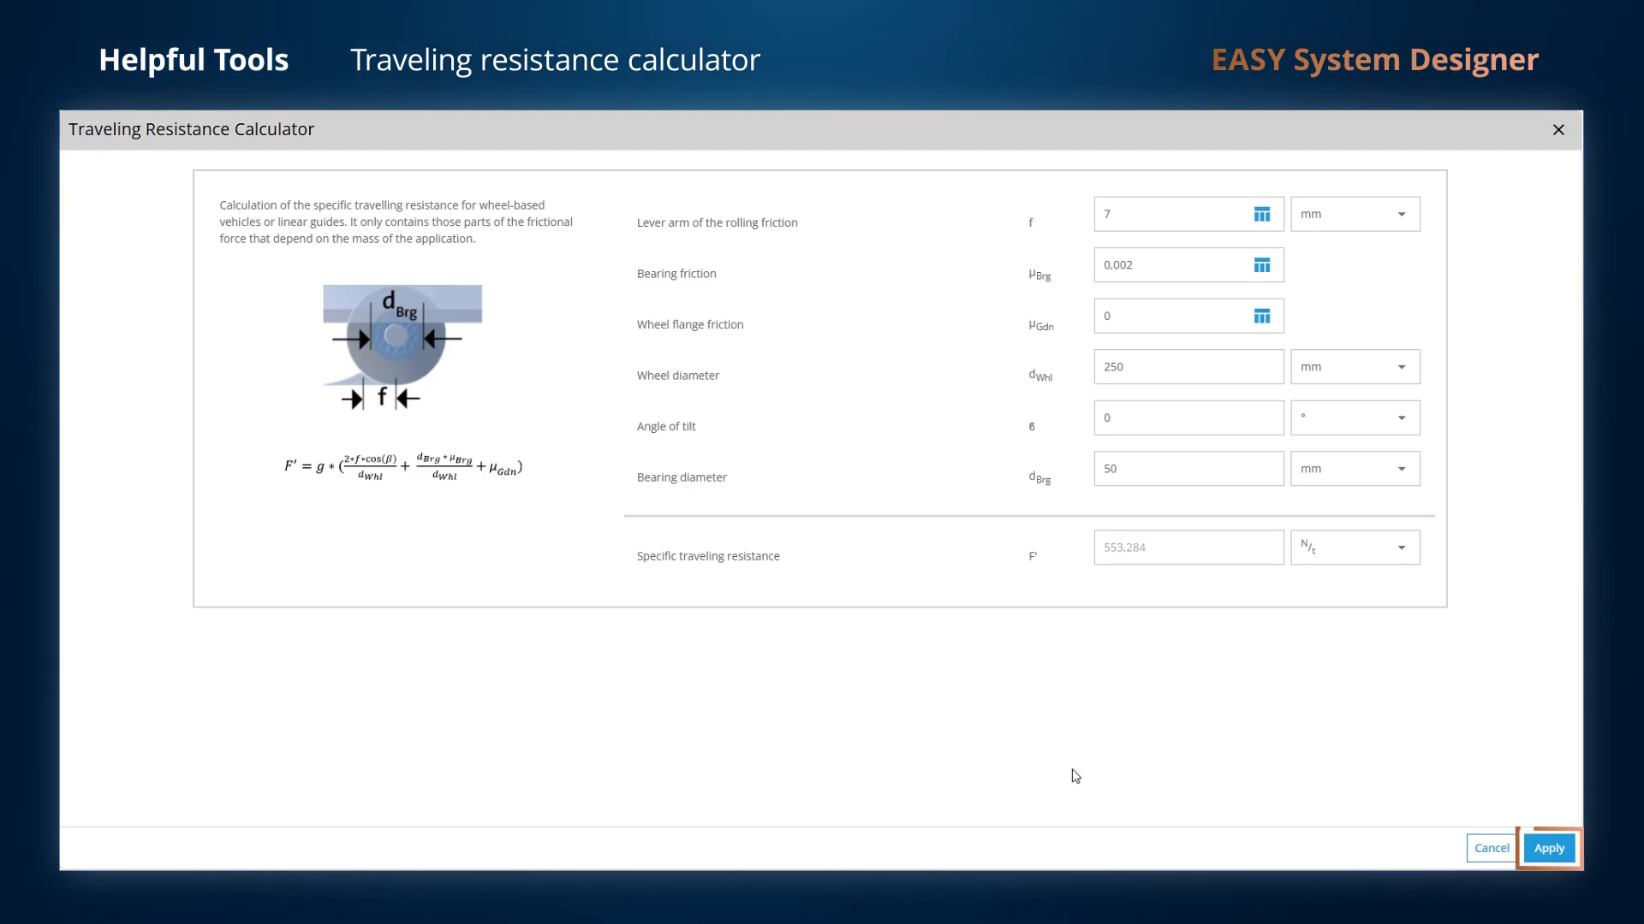
{"action": "left_click", "coordinate": [1549, 849]}
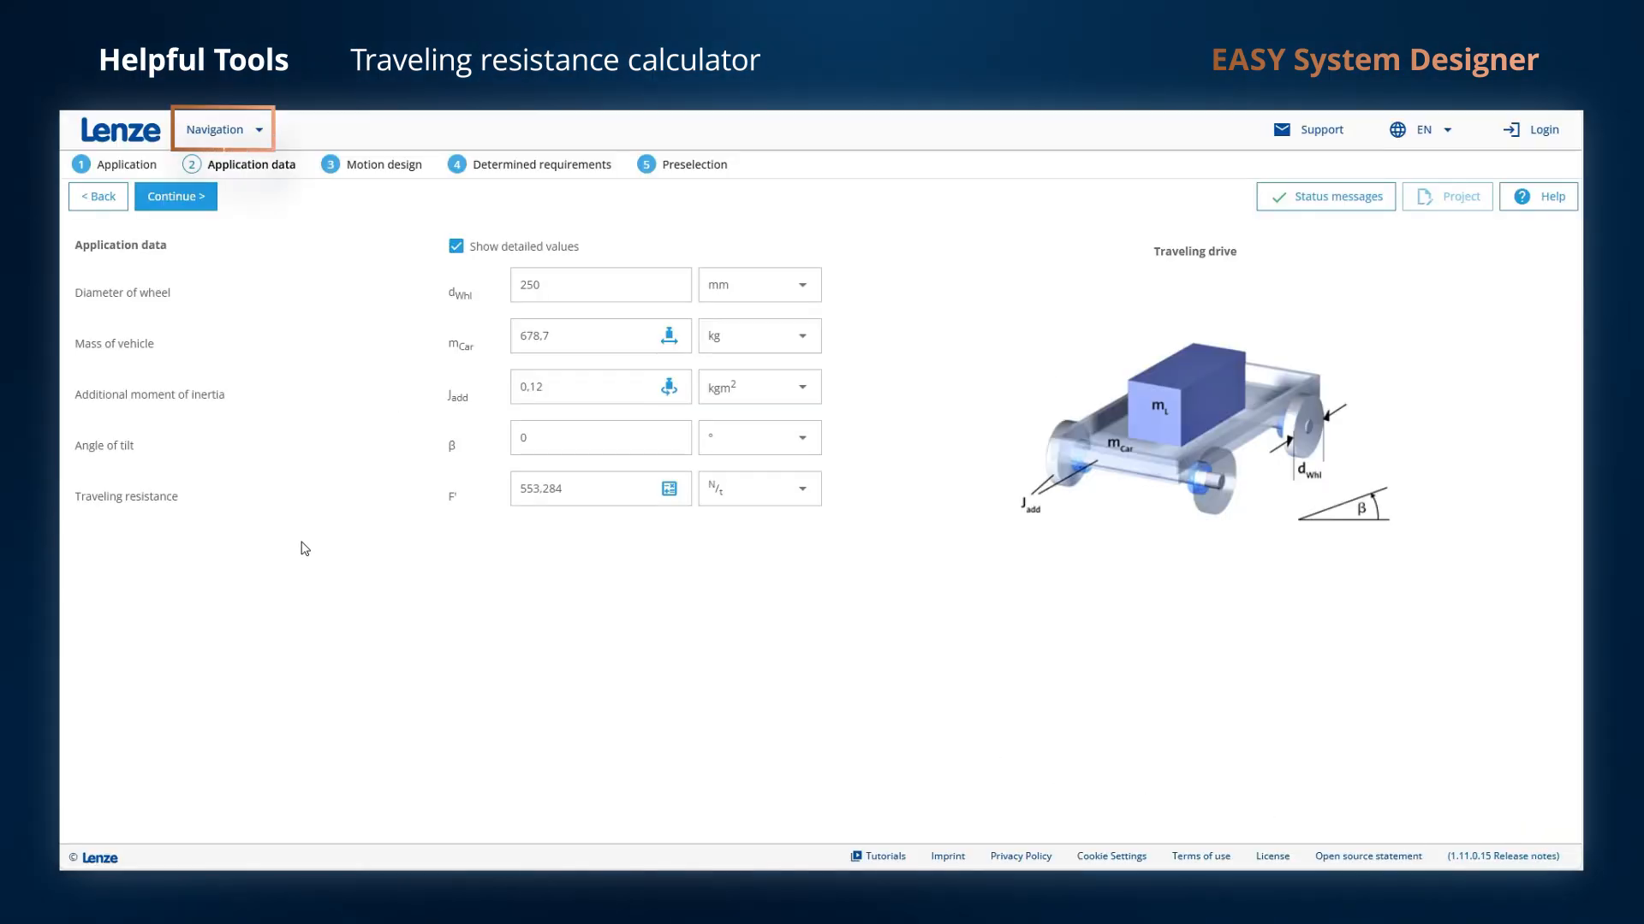